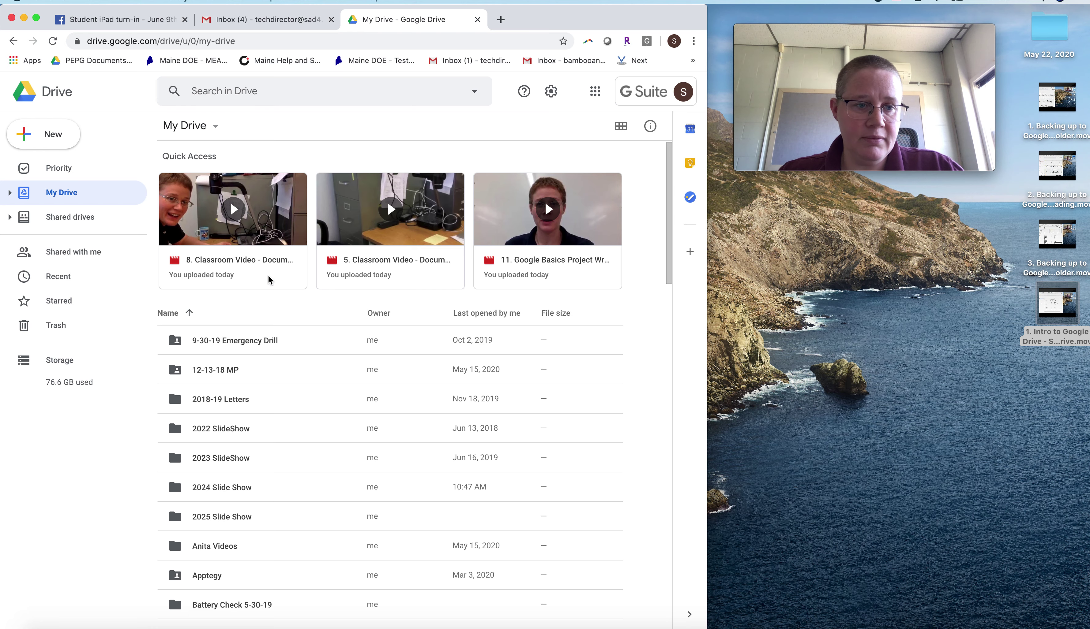
Look through the folders and files listed in My Drive.
{"action": "scroll", "coordinate": [385, 351], "scroll_direction": "down", "scroll_amount": 1}
{"action": "scroll", "coordinate": [383, 350], "scroll_direction": "down", "scroll_amount": 2}
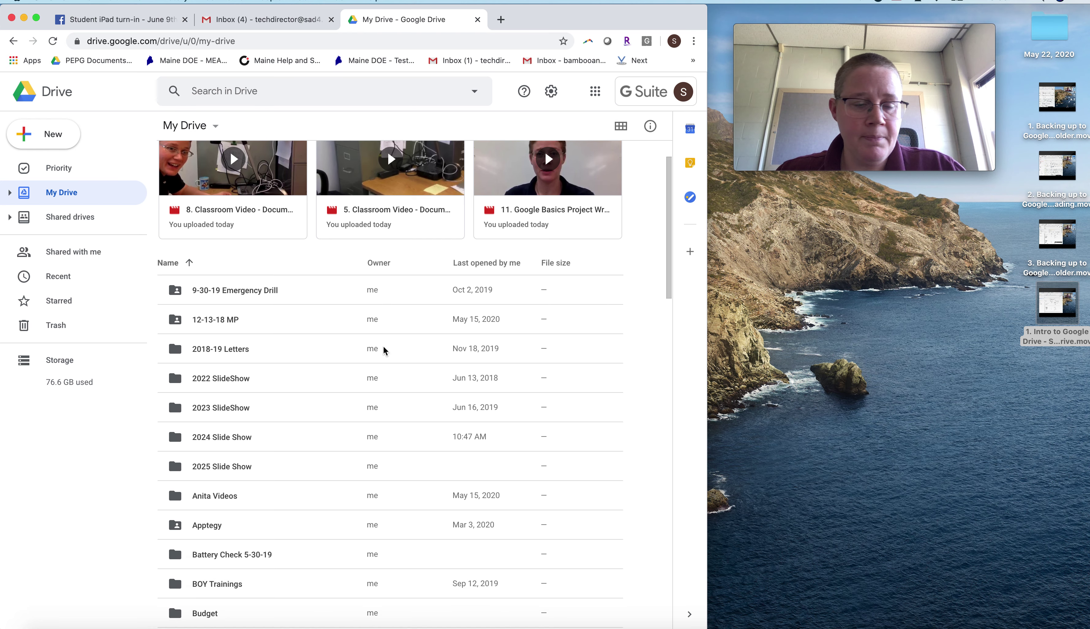
{"action": "scroll", "coordinate": [386, 357], "scroll_direction": "up", "scroll_amount": 3}
{"action": "scroll", "coordinate": [387, 365], "scroll_direction": "down", "scroll_amount": 3}
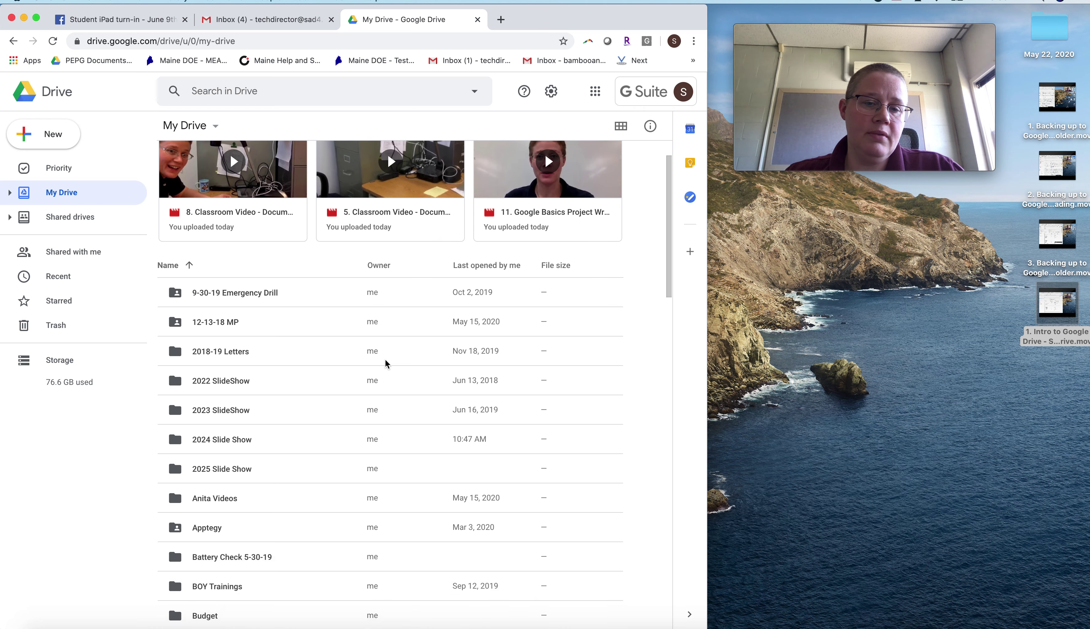
{"action": "scroll", "coordinate": [294, 328], "scroll_direction": "down", "scroll_amount": 1}
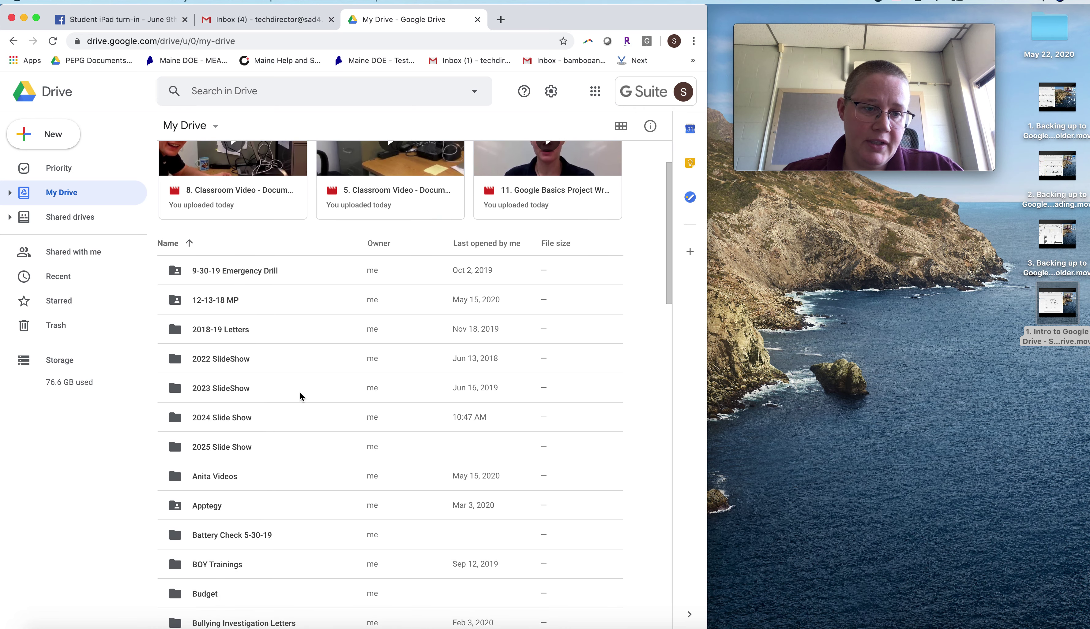
{"action": "scroll", "coordinate": [304, 547], "scroll_direction": "down", "scroll_amount": 10}
{"action": "scroll", "coordinate": [303, 542], "scroll_direction": "down", "scroll_amount": 20}
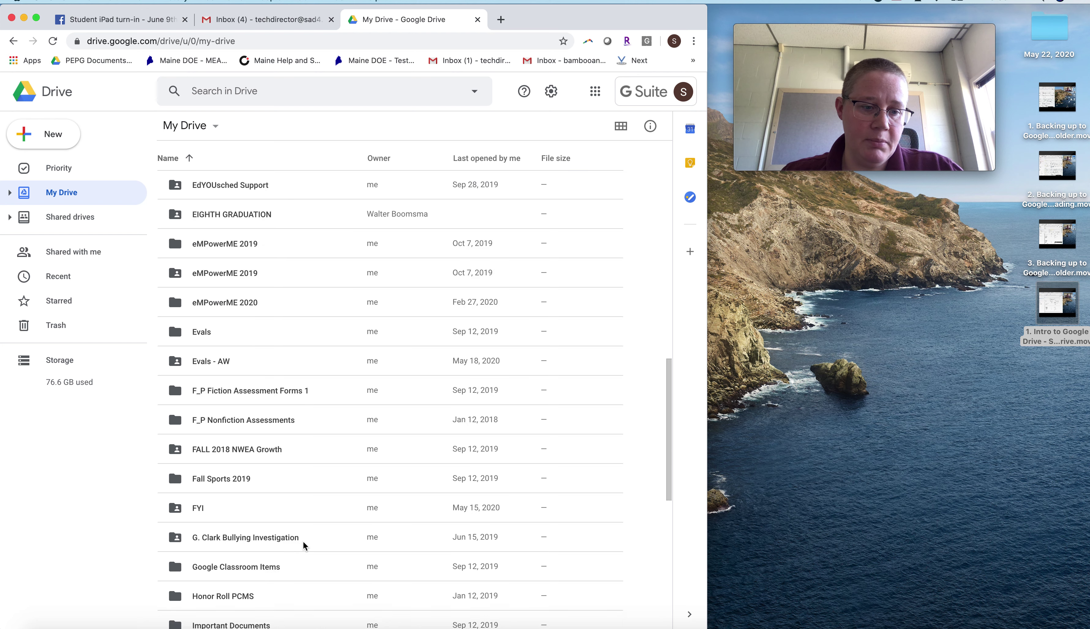
{"action": "scroll", "coordinate": [304, 540], "scroll_direction": "down", "scroll_amount": 10}
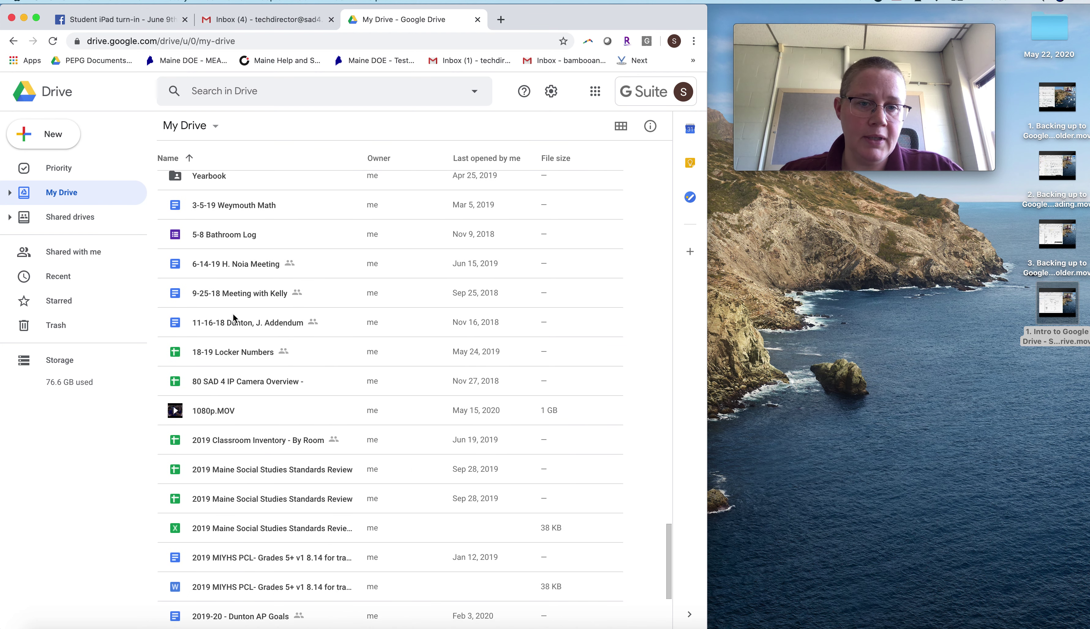
{"action": "scroll", "coordinate": [233, 319], "scroll_direction": "up", "scroll_amount": 20}
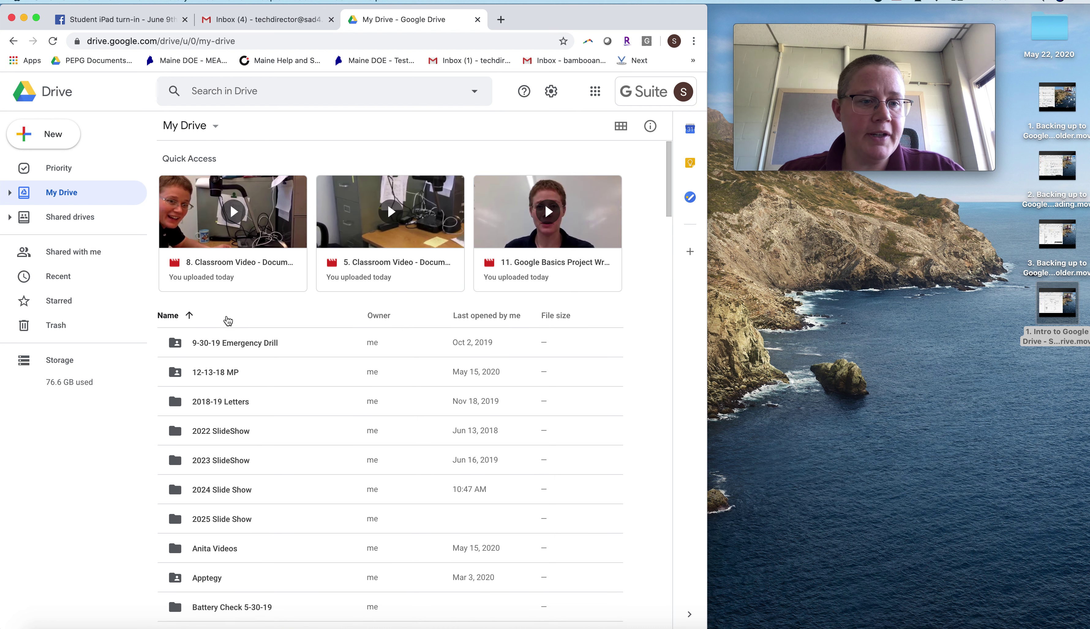
Sort My Drive by name in descending order, look through the list, and restore ascending order.
{"action": "left_click", "coordinate": [190, 317]}
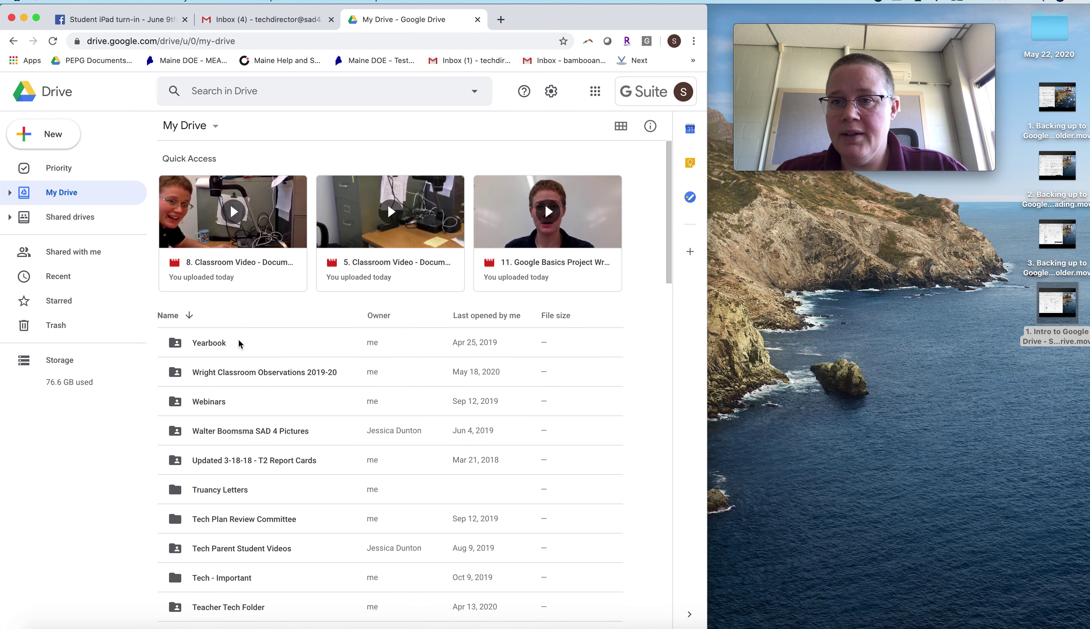
{"action": "scroll", "coordinate": [271, 466], "scroll_direction": "down", "scroll_amount": 8}
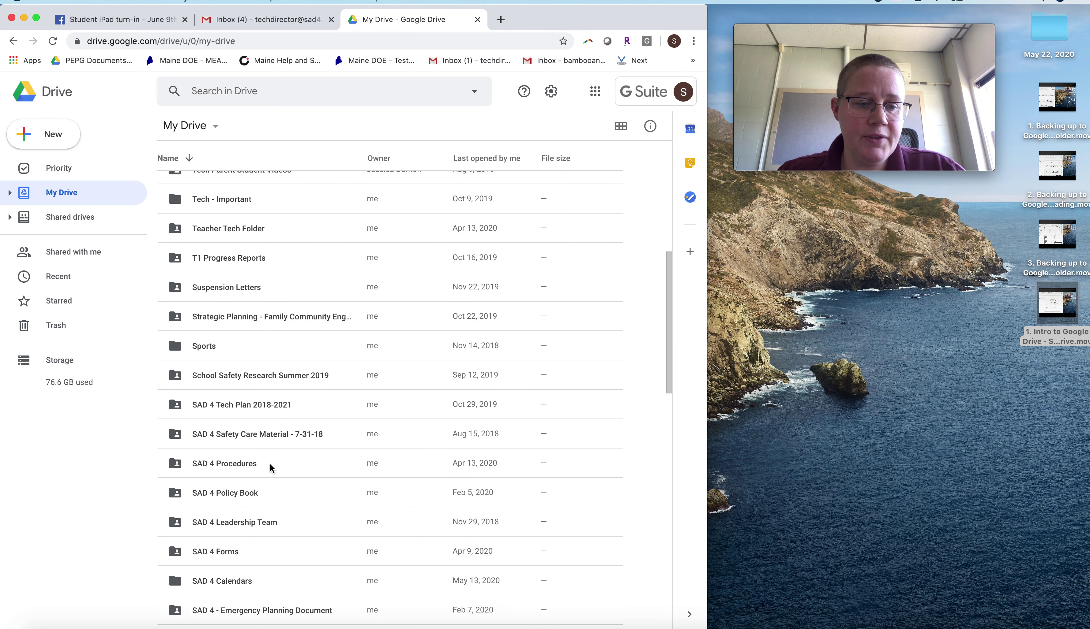
{"action": "scroll", "coordinate": [270, 463], "scroll_direction": "down", "scroll_amount": 15}
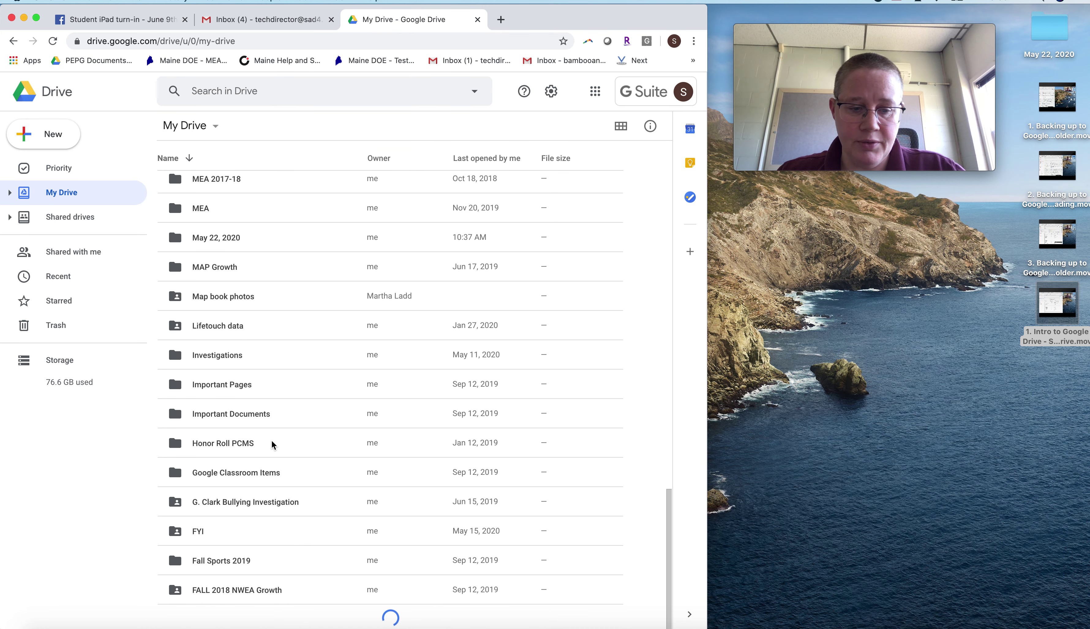
{"action": "scroll", "coordinate": [272, 440], "scroll_direction": "down", "scroll_amount": 12}
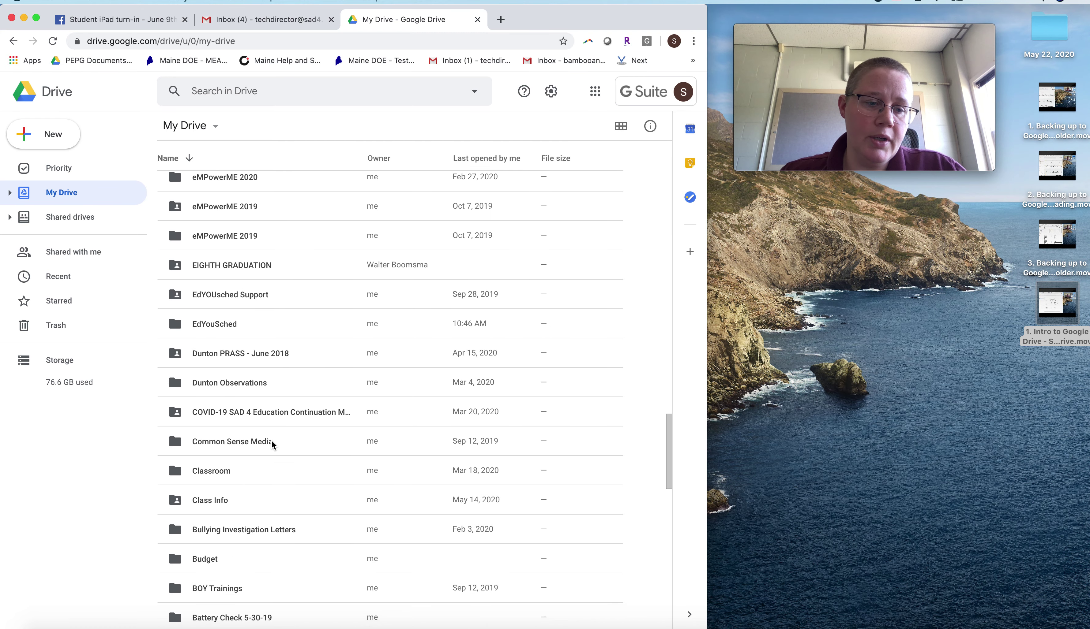
{"action": "scroll", "coordinate": [272, 441], "scroll_direction": "down", "scroll_amount": 15}
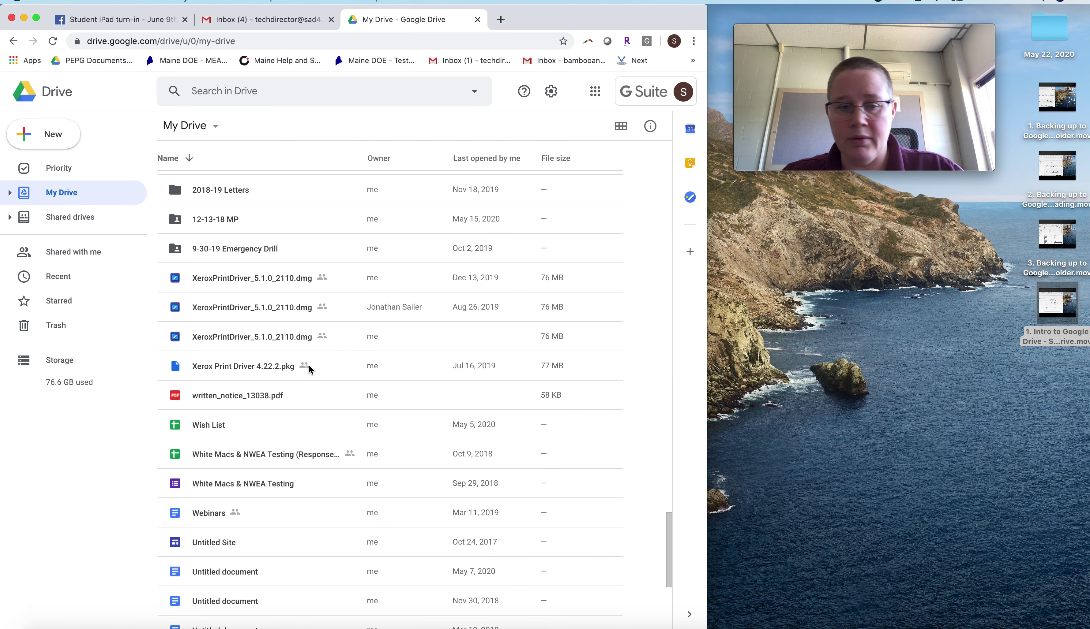
{"action": "scroll", "coordinate": [320, 361], "scroll_direction": "up", "scroll_amount": 20}
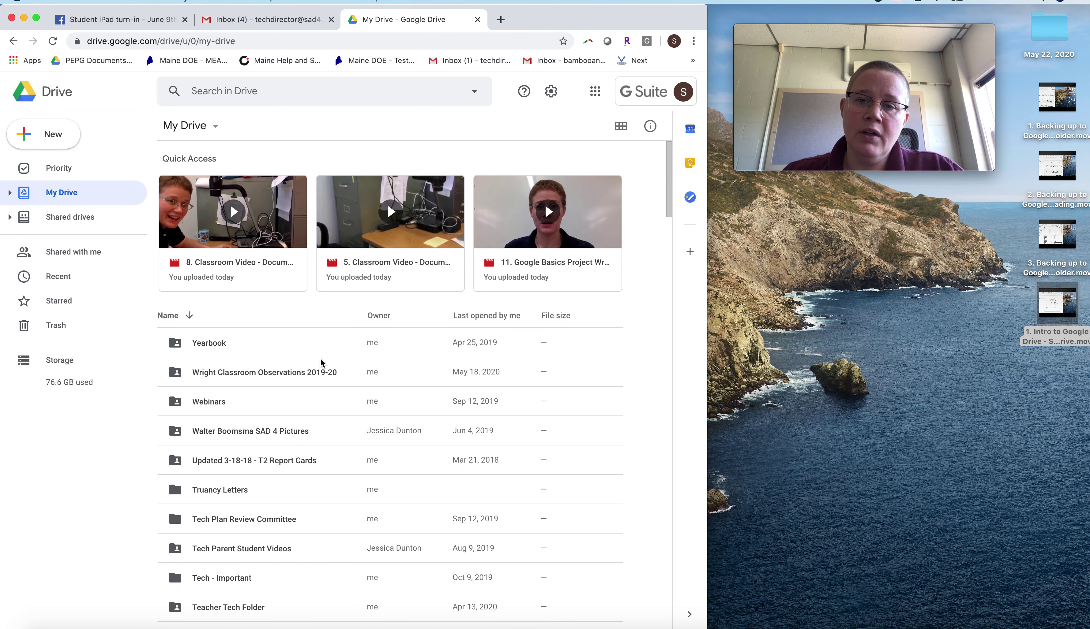
{"action": "left_click", "coordinate": [188, 317]}
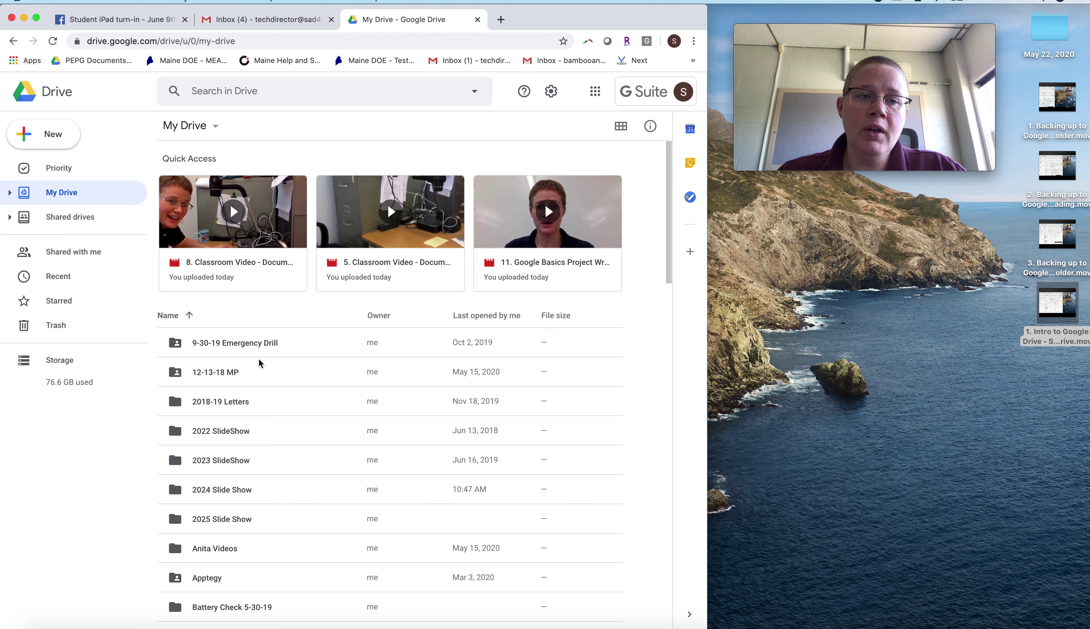
Review the alphabetically sorted folders in My Drive as far as the PEPG folders.
{"action": "scroll", "coordinate": [297, 499], "scroll_direction": "down", "scroll_amount": 15}
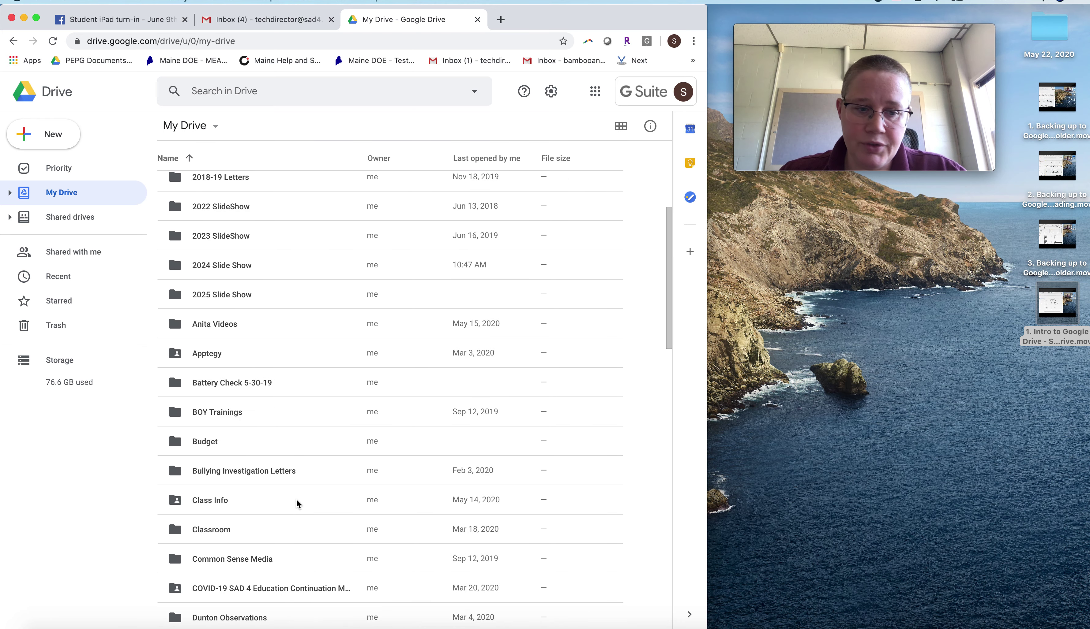
{"action": "scroll", "coordinate": [297, 499], "scroll_direction": "down", "scroll_amount": 10}
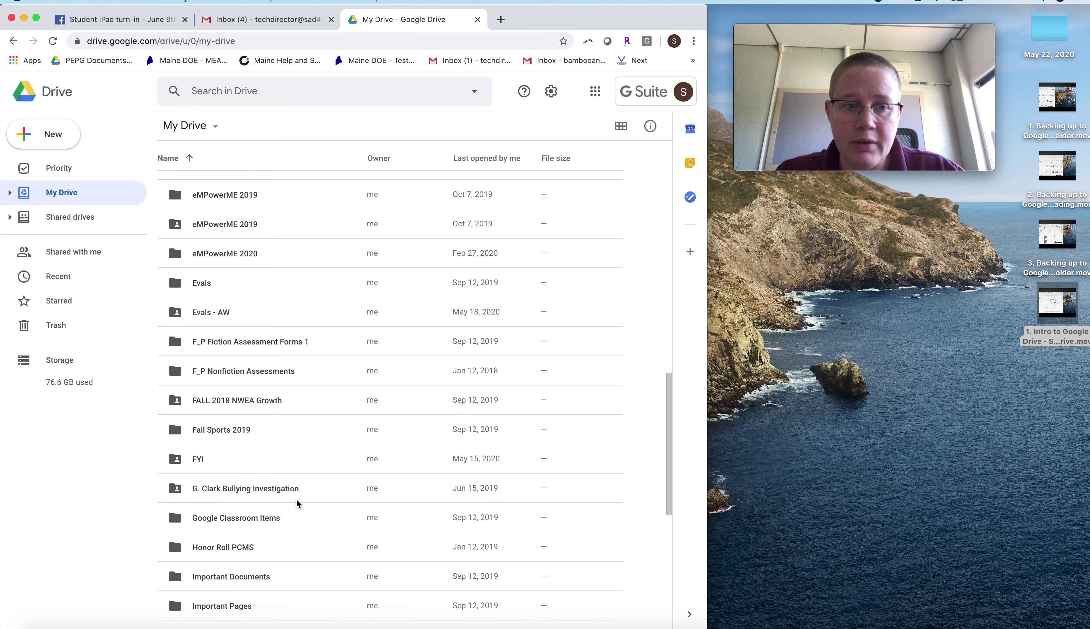
{"action": "scroll", "coordinate": [296, 499], "scroll_direction": "down", "scroll_amount": 3}
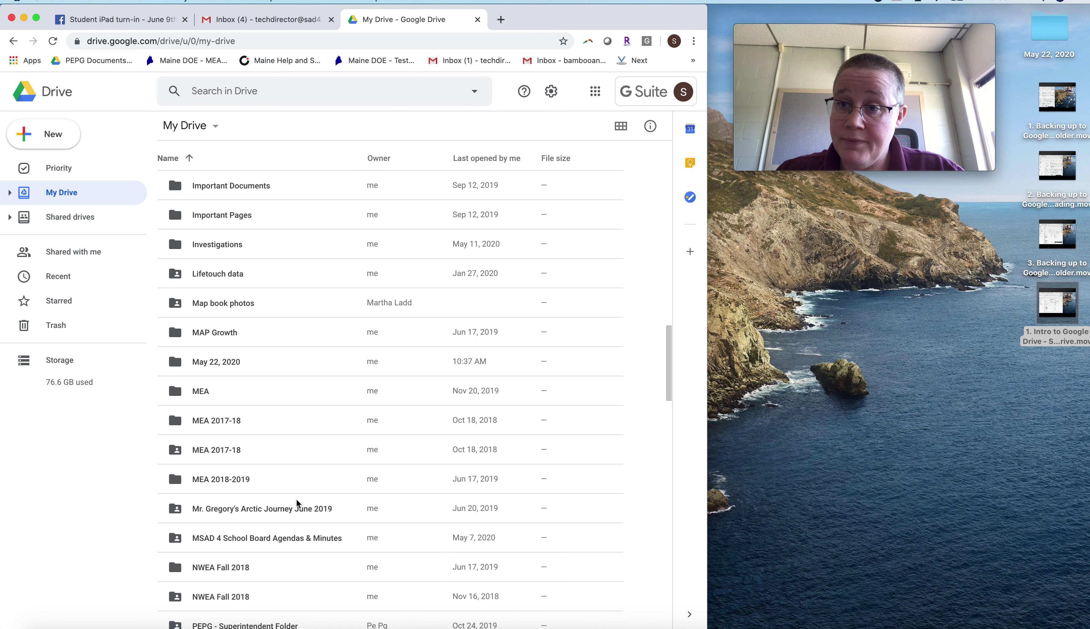
{"action": "scroll", "coordinate": [292, 354], "scroll_direction": "down", "scroll_amount": 3}
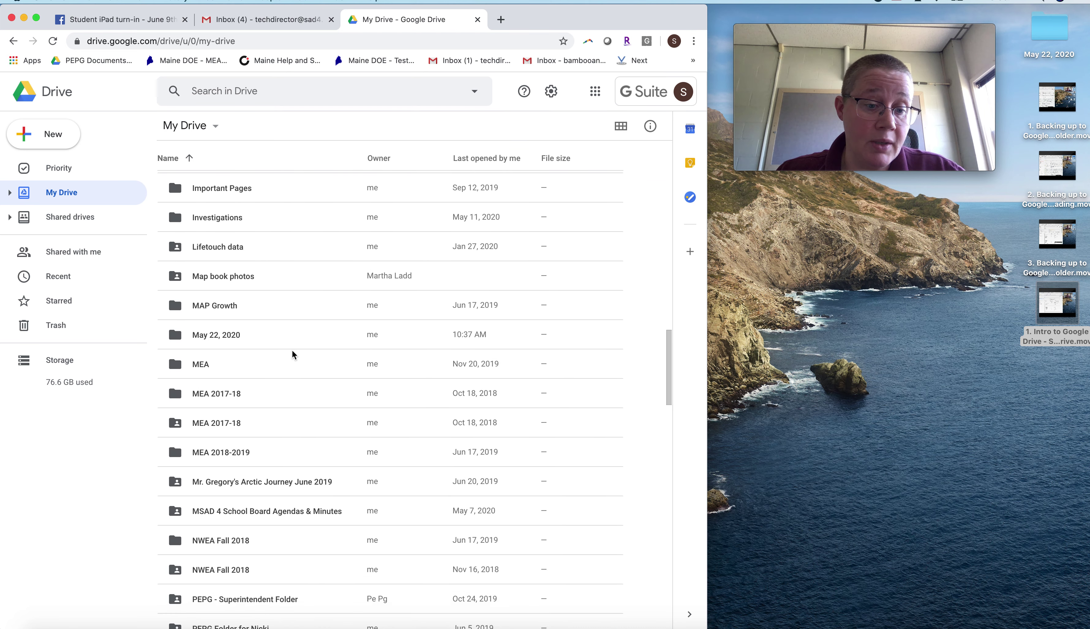
{"action": "scroll", "coordinate": [292, 352], "scroll_direction": "up", "scroll_amount": 20}
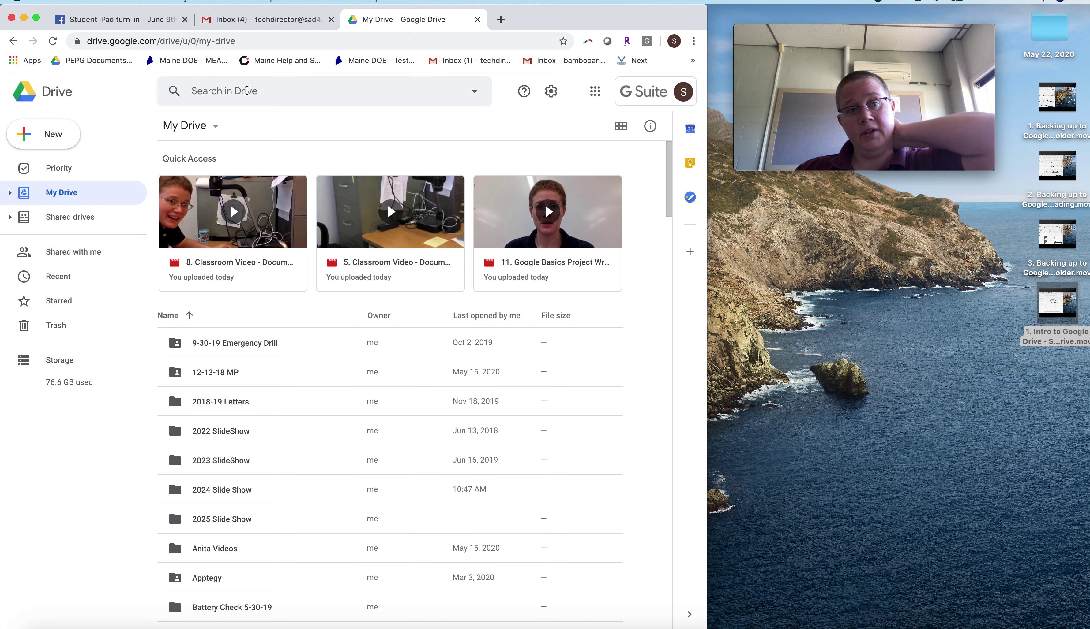
Search Drive for "tech".
{"action": "left_click", "coordinate": [247, 91]}
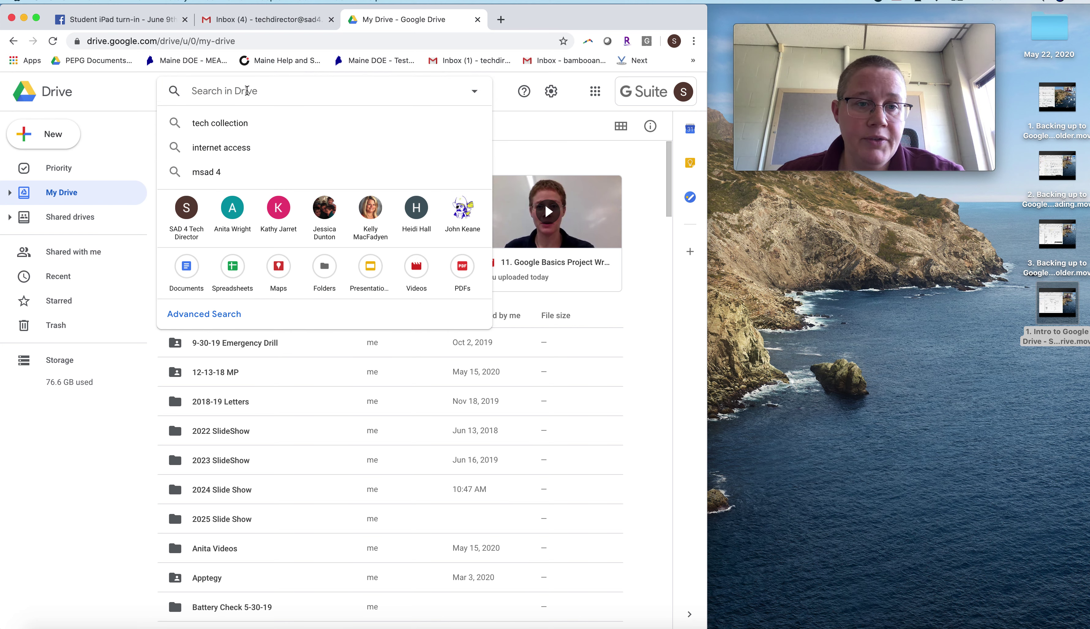
{"action": "type", "text": "tech"}
{"action": "key", "text": "Return"}
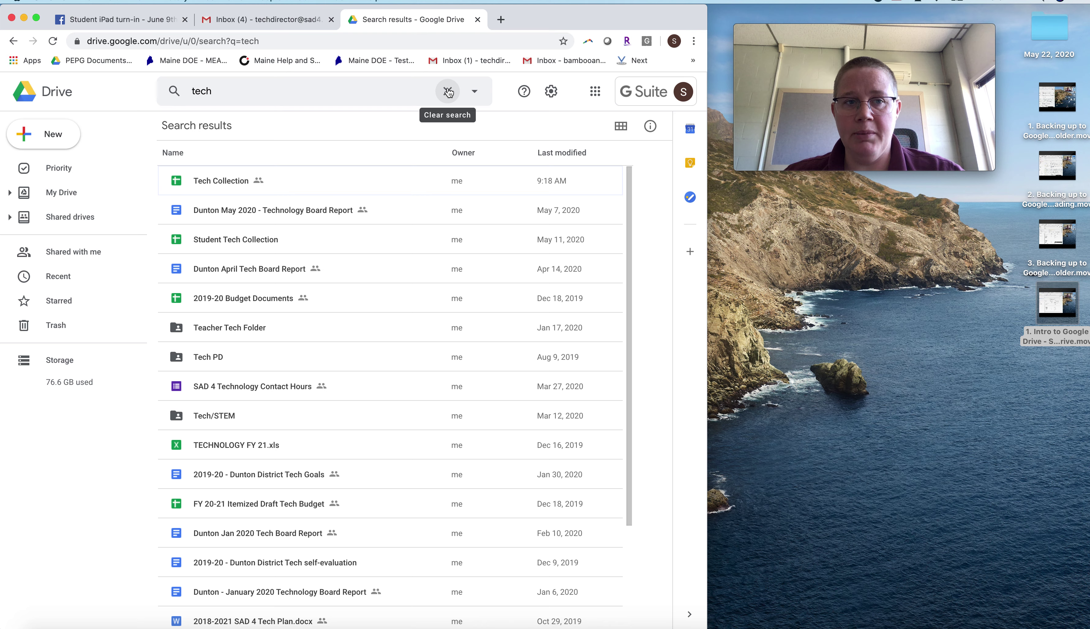
Clear the search, enter "tech" again to view the suggested matches, and dismiss the suggestions.
{"action": "left_click", "coordinate": [448, 92]}
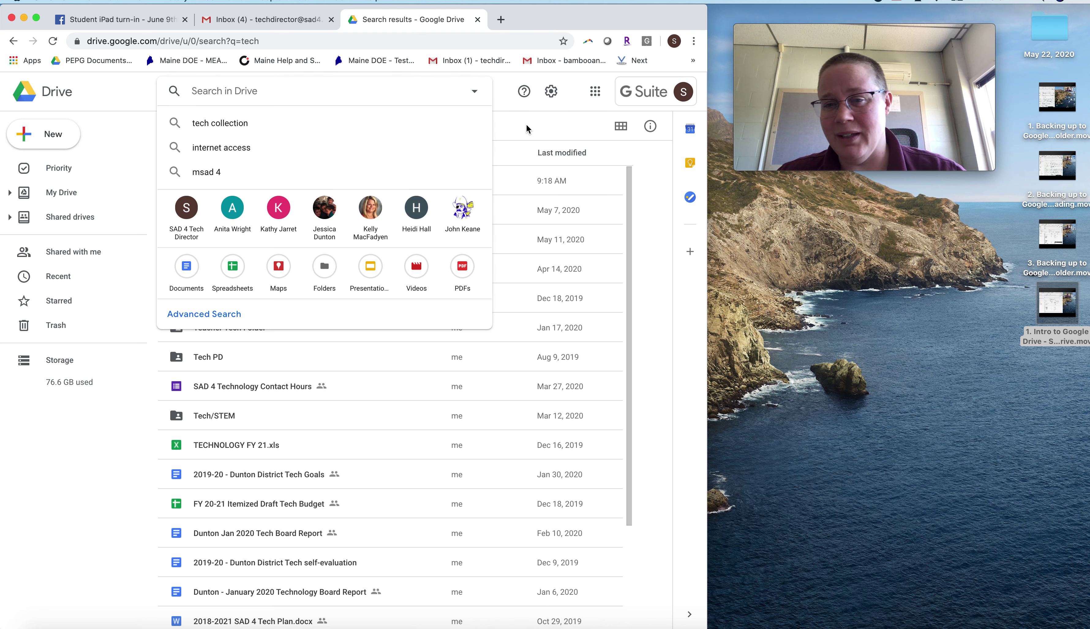
{"action": "type", "text": "tech"}
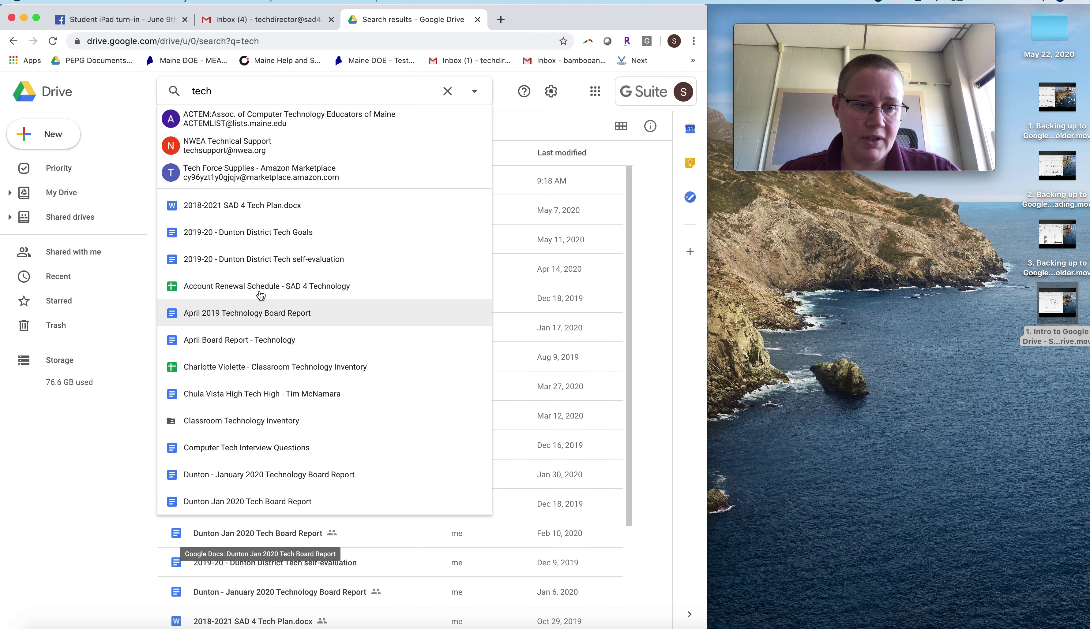
{"action": "left_click", "coordinate": [525, 123]}
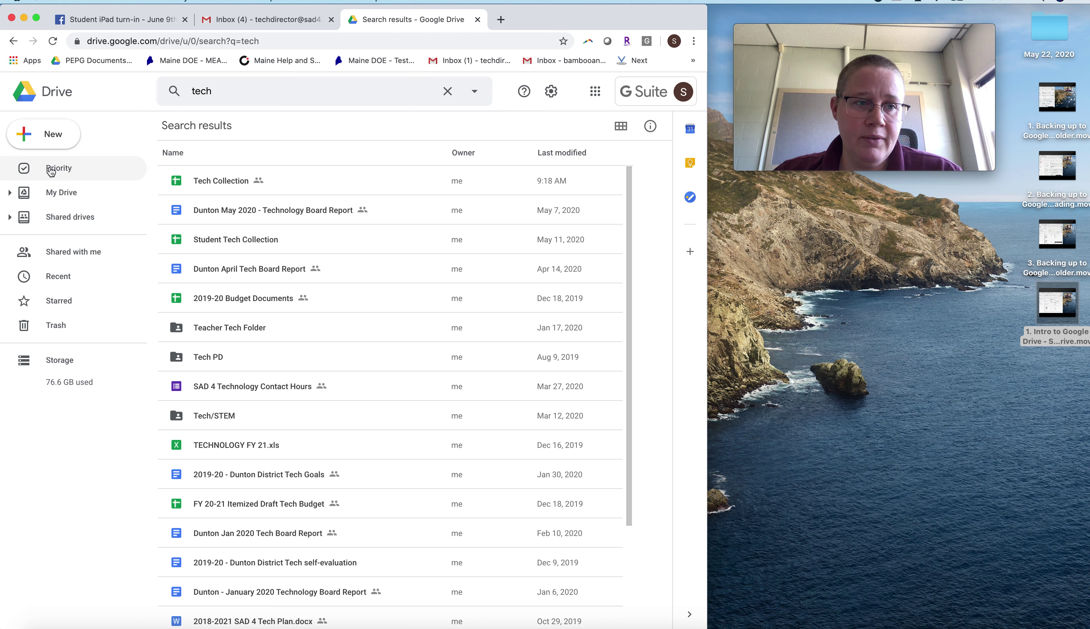
Look over the options for creating new items and return to the My Drive file list.
{"action": "left_click", "coordinate": [50, 135]}
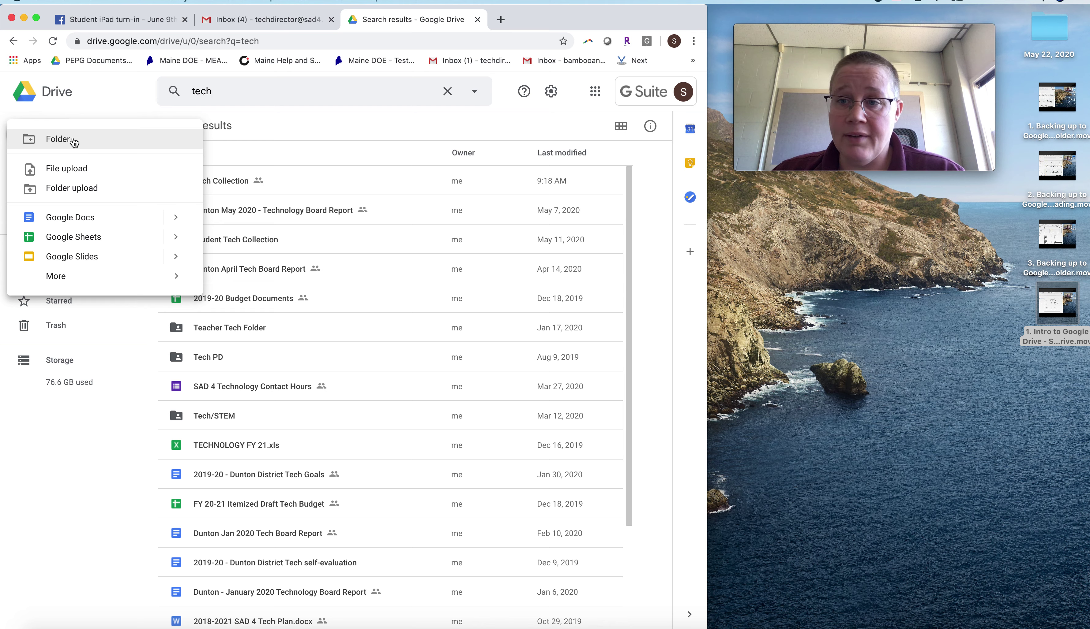
{"action": "left_click", "coordinate": [269, 137]}
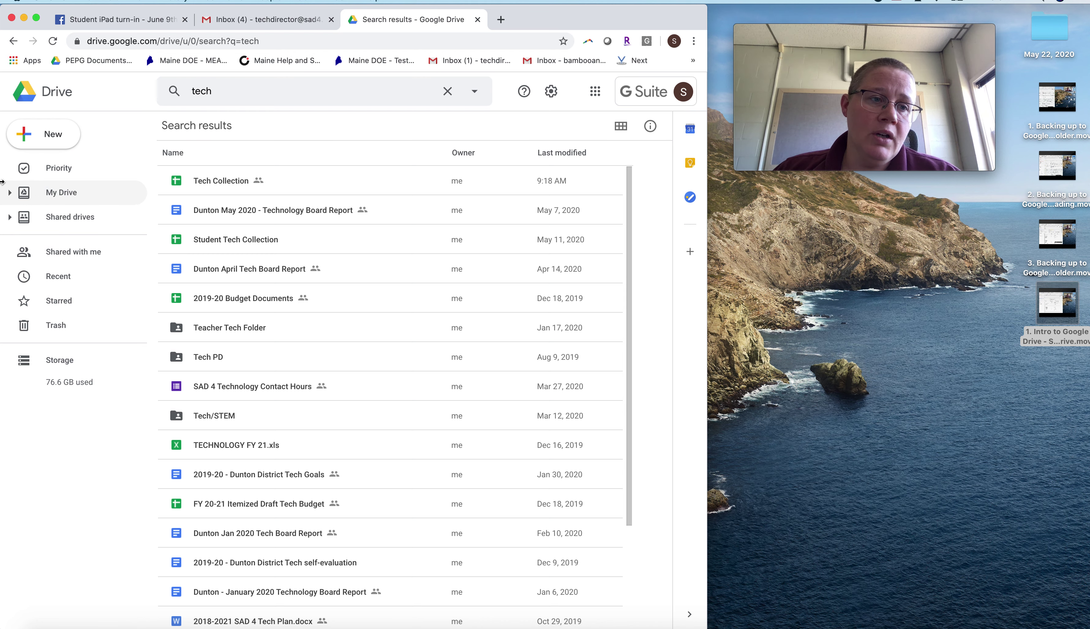
{"action": "left_click", "coordinate": [43, 200]}
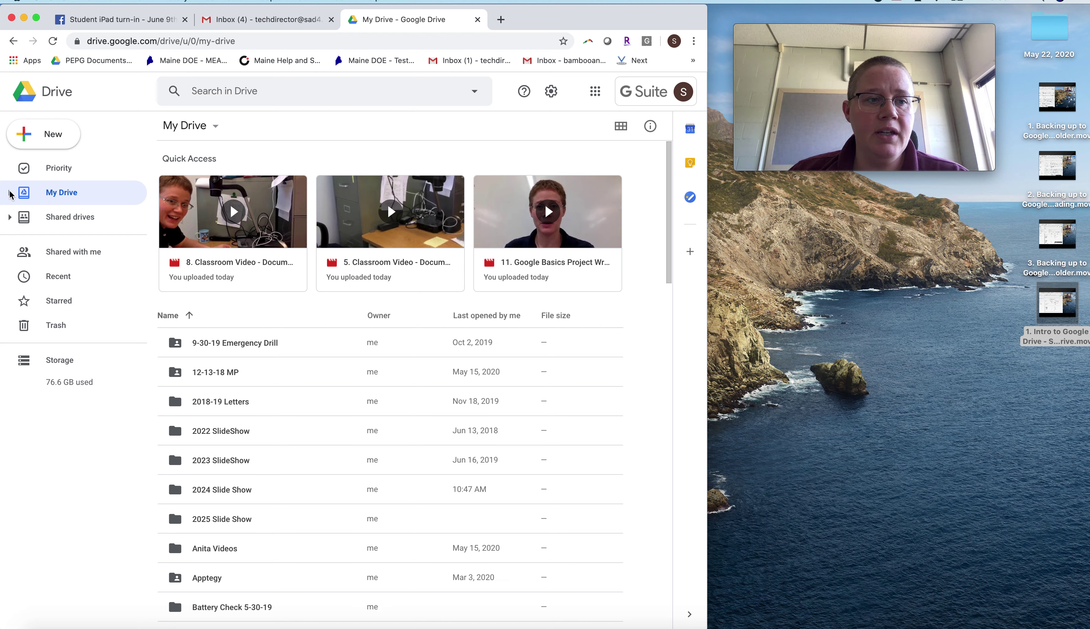
Expand the My Drive folder tree and look through its subfolders.
{"action": "left_click", "coordinate": [10, 193]}
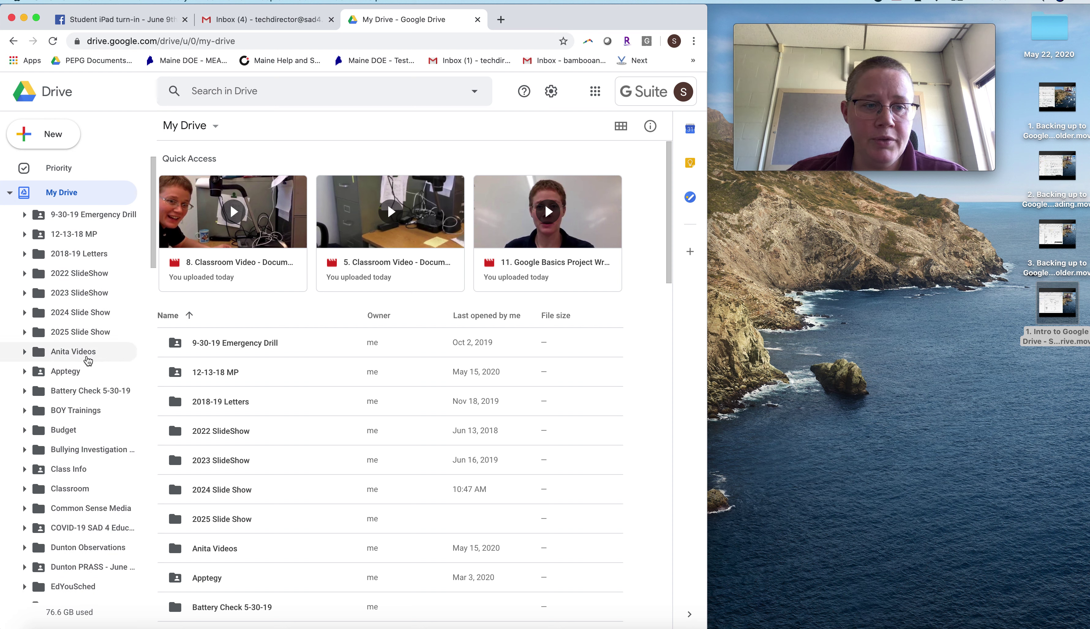
{"action": "scroll", "coordinate": [89, 539], "scroll_direction": "down", "scroll_amount": 5}
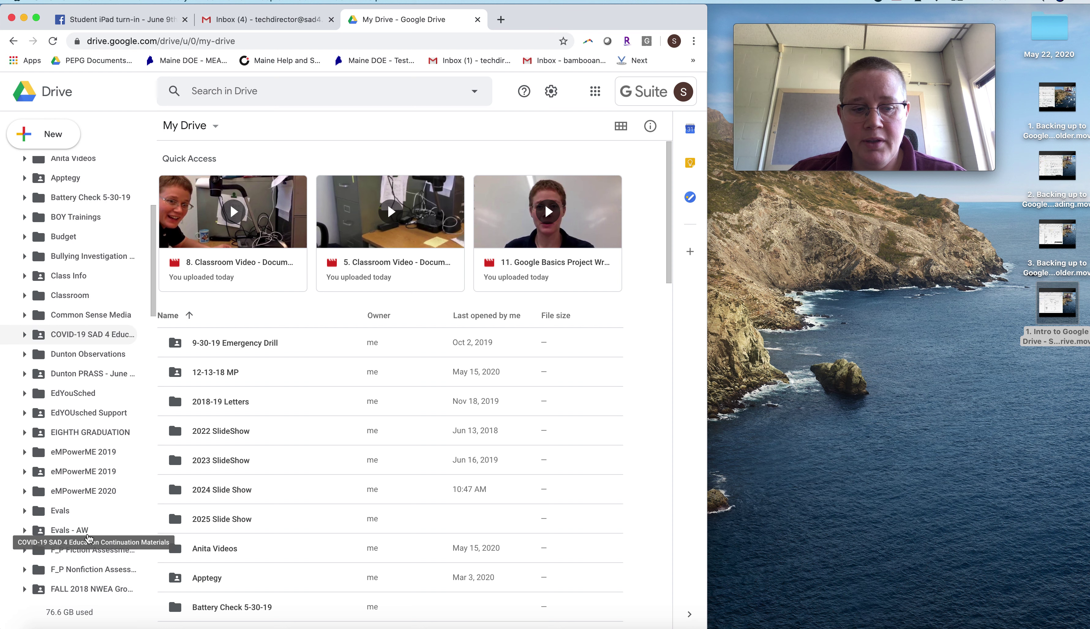
{"action": "scroll", "coordinate": [89, 539], "scroll_direction": "down", "scroll_amount": 6}
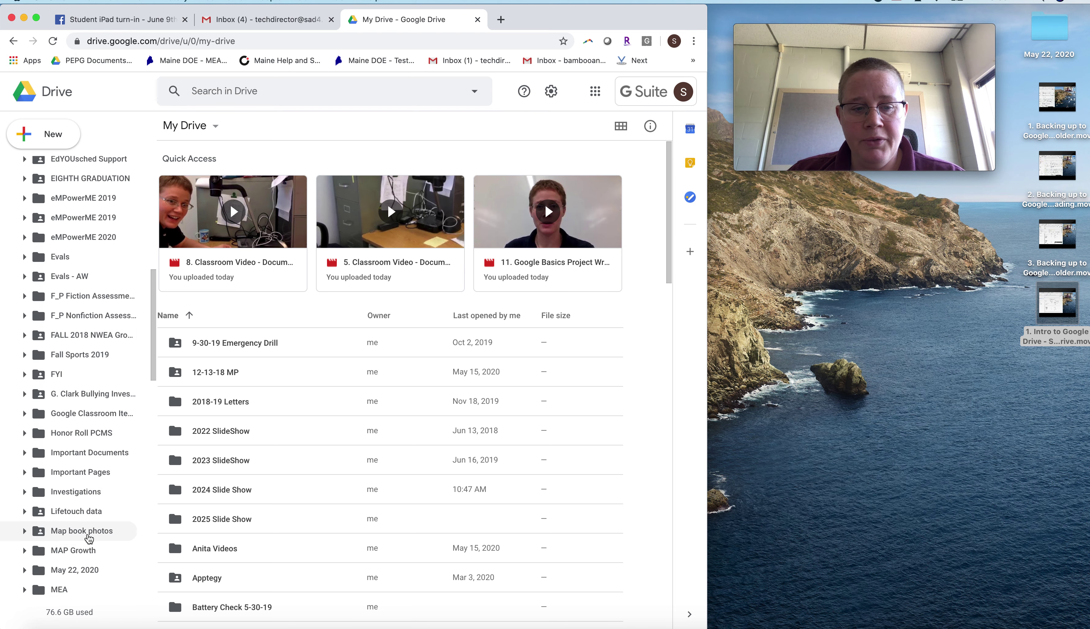
{"action": "scroll", "coordinate": [89, 539], "scroll_direction": "down", "scroll_amount": 8}
{"action": "scroll", "coordinate": [89, 539], "scroll_direction": "down", "scroll_amount": 8}
{"action": "scroll", "coordinate": [90, 539], "scroll_direction": "down", "scroll_amount": 5}
{"action": "scroll", "coordinate": [89, 539], "scroll_direction": "up", "scroll_amount": 15}
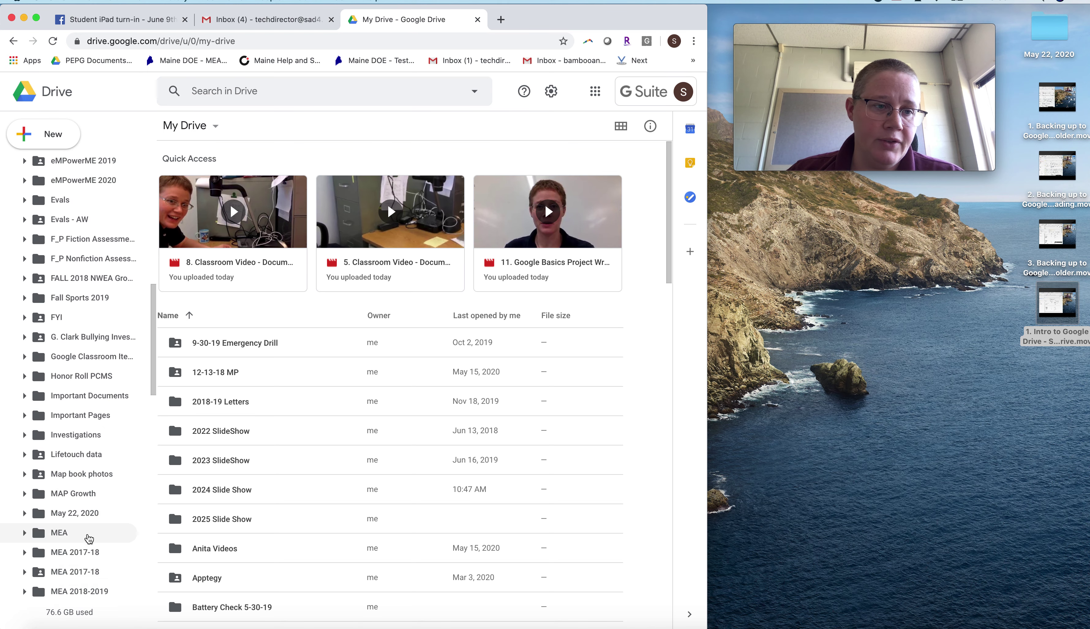
{"action": "scroll", "coordinate": [89, 539], "scroll_direction": "up", "scroll_amount": 10}
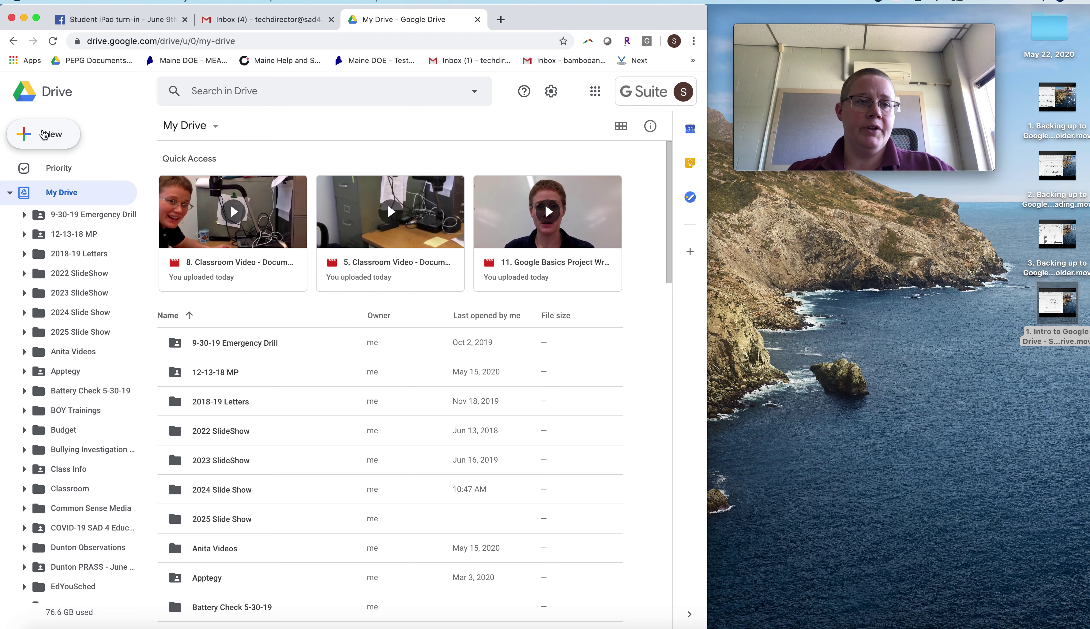
Create a new folder named "Organizing in Drive" in My Drive.
{"action": "left_click", "coordinate": [44, 135]}
{"action": "left_click", "coordinate": [43, 137]}
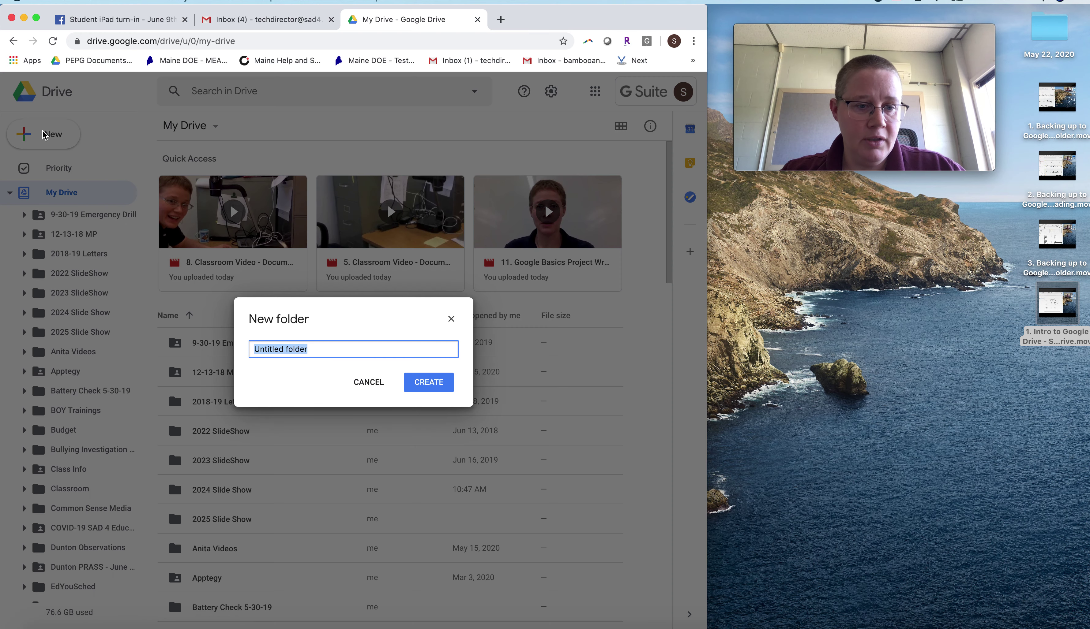
{"action": "type", "text": "Organiz"}
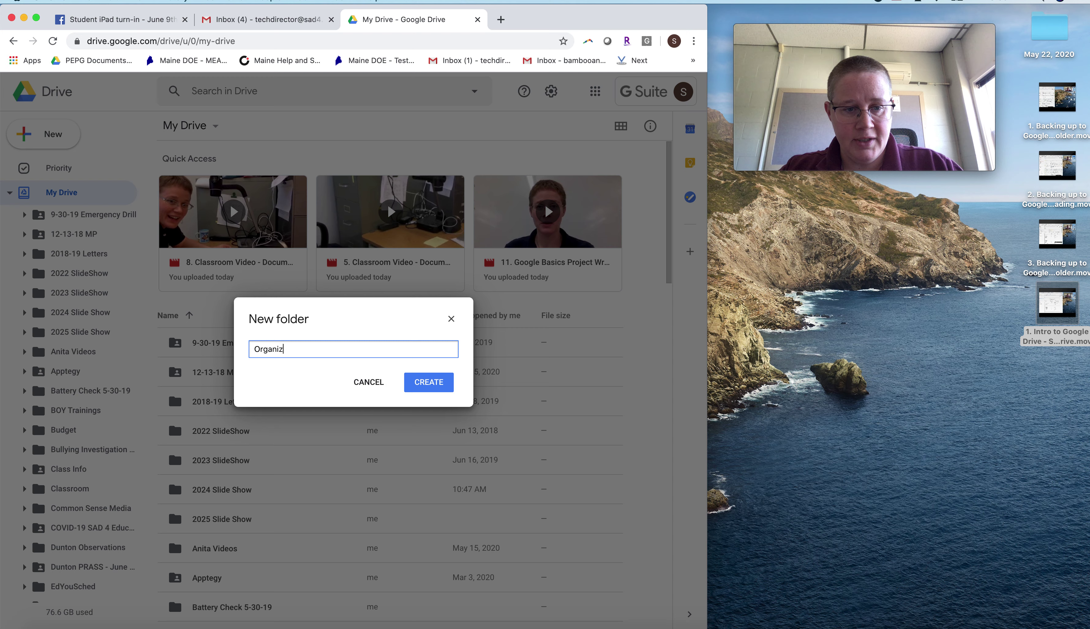
{"action": "type", "text": "ing in Drive"}
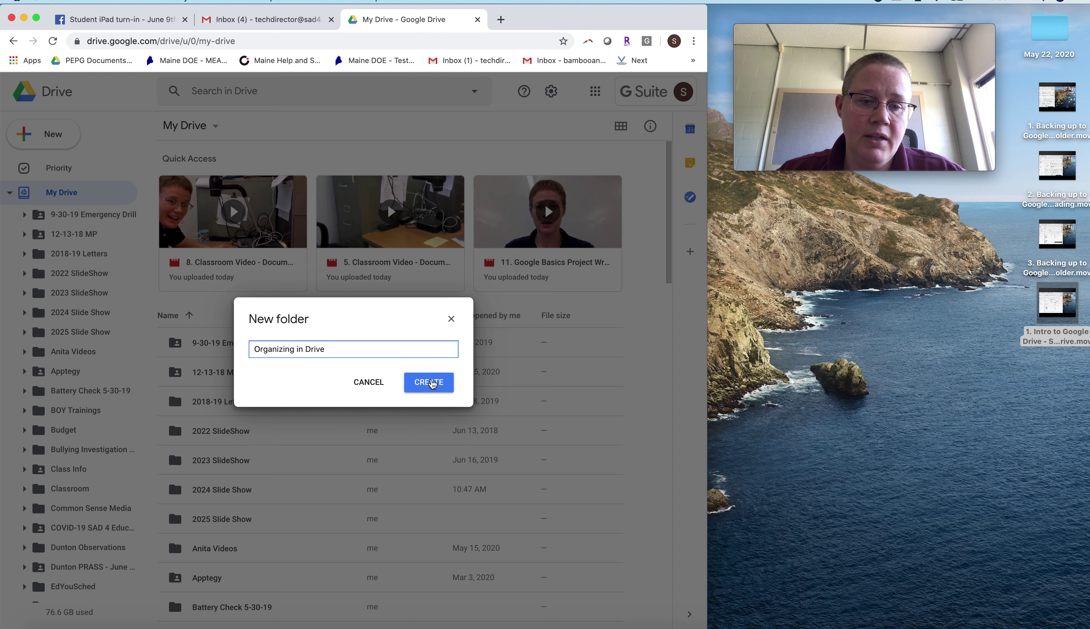
{"action": "left_click", "coordinate": [429, 383]}
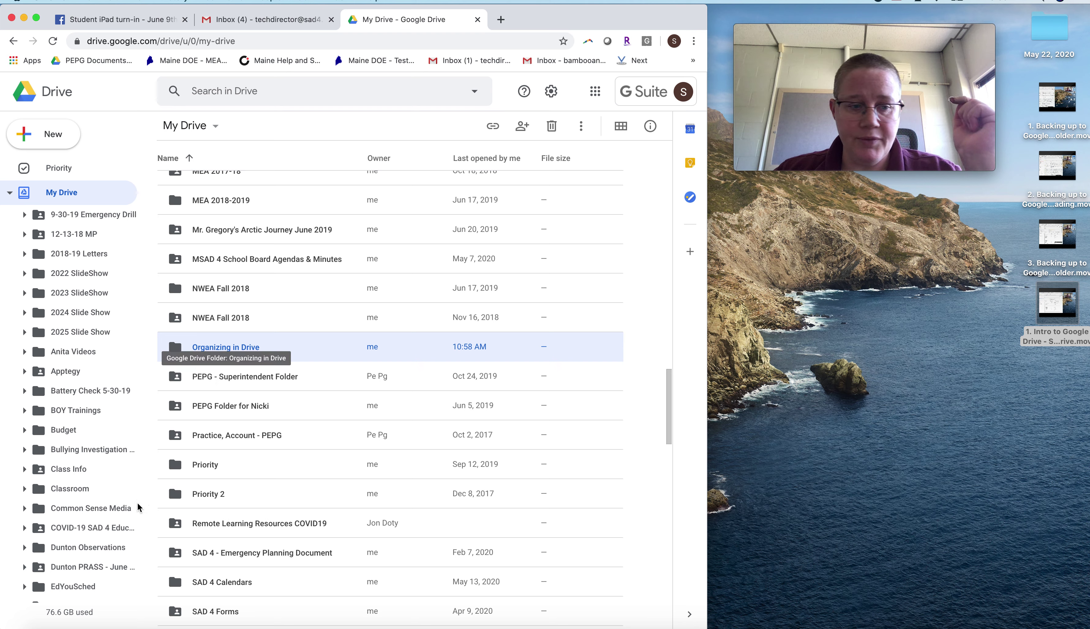
Move the Priority and Priority 2 folders from the My Drive list into the Organizing in Drive folder.
{"action": "scroll", "coordinate": [91, 515], "scroll_direction": "down", "scroll_amount": 5}
{"action": "scroll", "coordinate": [91, 519], "scroll_direction": "down", "scroll_amount": 10}
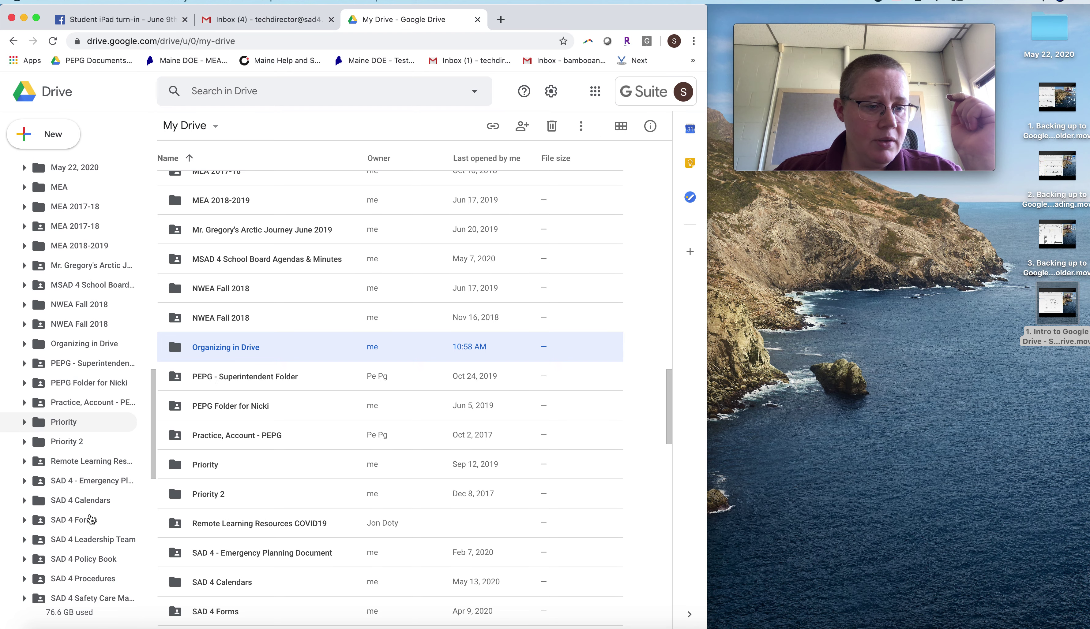
{"action": "scroll", "coordinate": [91, 519], "scroll_direction": "down", "scroll_amount": 5}
{"action": "scroll", "coordinate": [91, 519], "scroll_direction": "up", "scroll_amount": 10}
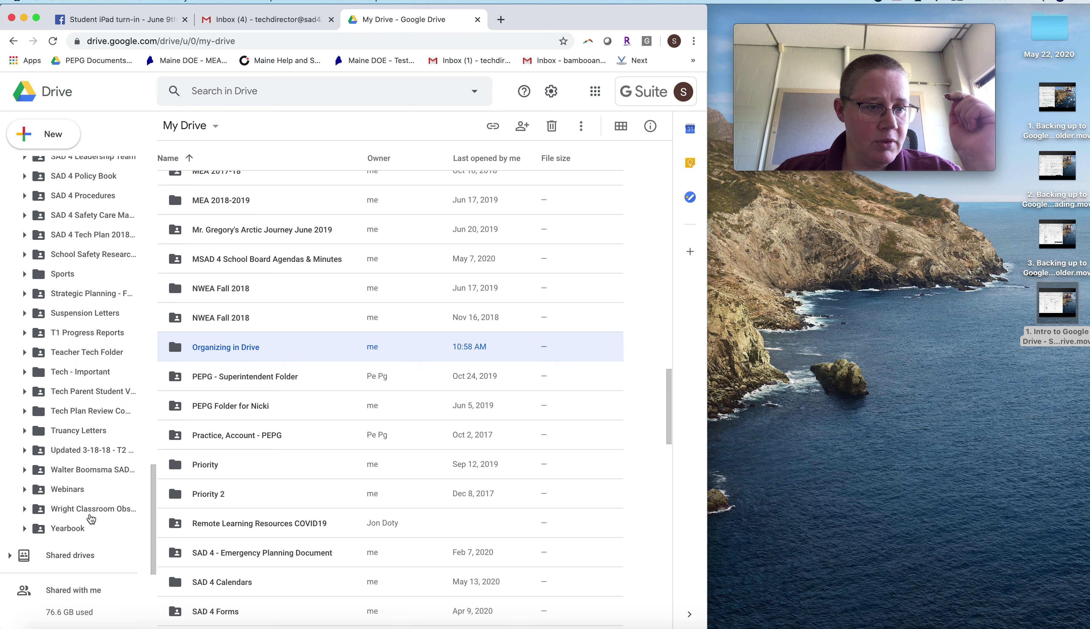
{"action": "scroll", "coordinate": [89, 517], "scroll_direction": "up", "scroll_amount": 3}
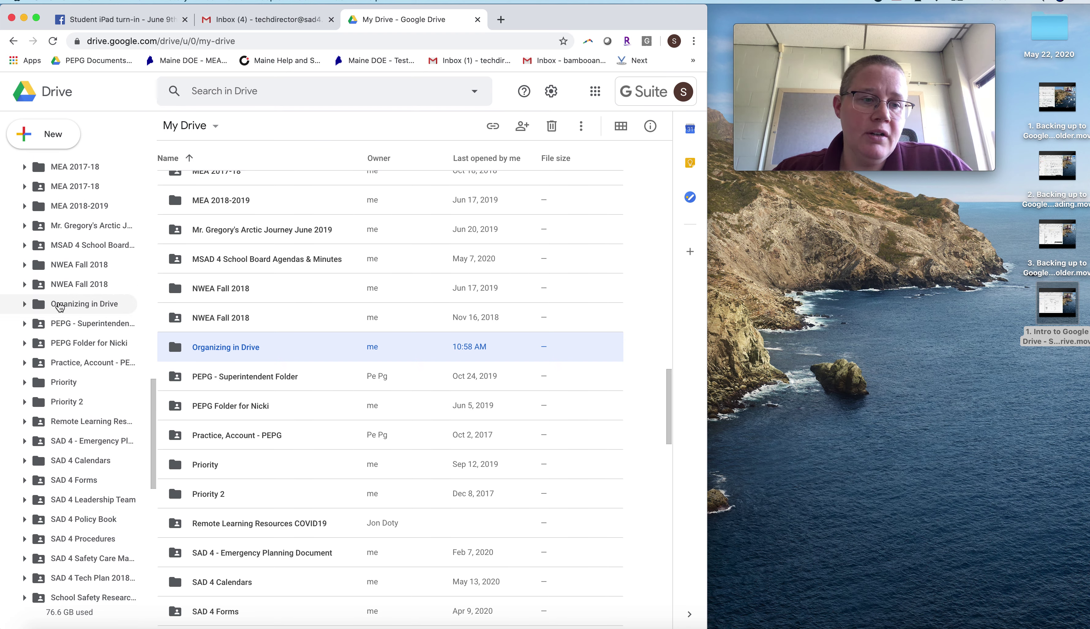
{"action": "scroll", "coordinate": [242, 417], "scroll_direction": "down", "scroll_amount": 2}
{"action": "scroll", "coordinate": [242, 420], "scroll_direction": "down", "scroll_amount": 1}
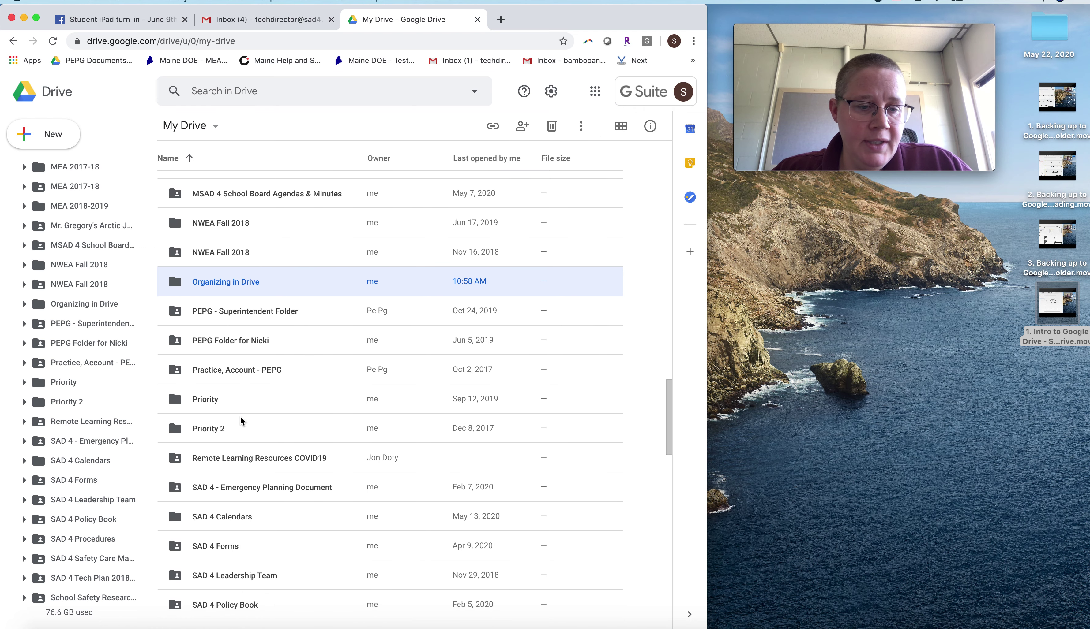
{"action": "left_click", "coordinate": [297, 398]}
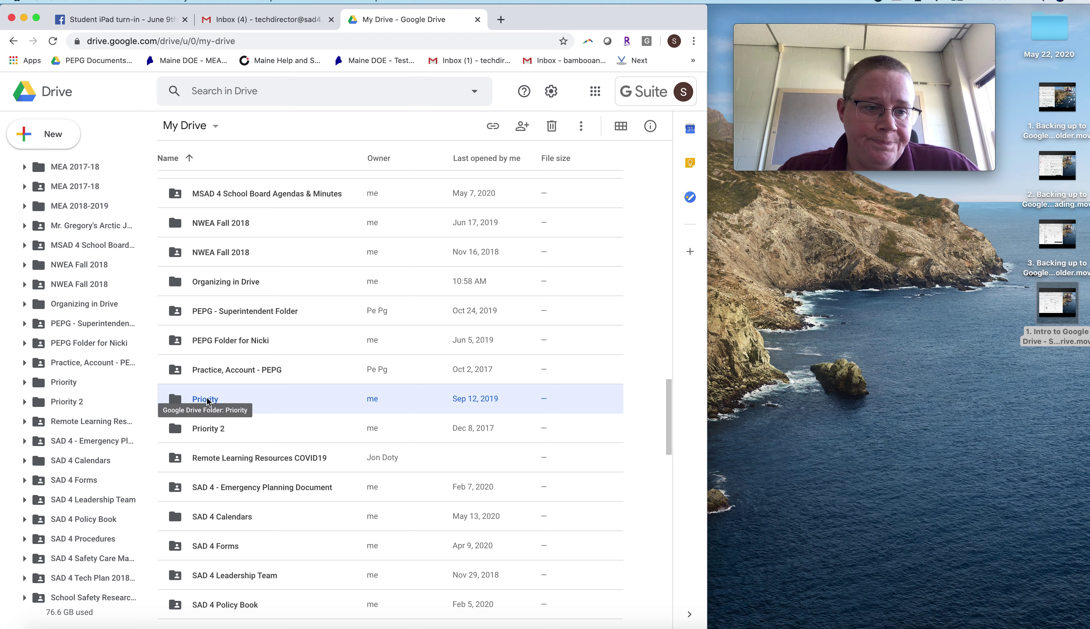
{"action": "left_click_drag", "start_coordinate": [208, 402], "coordinate": [92, 312]}
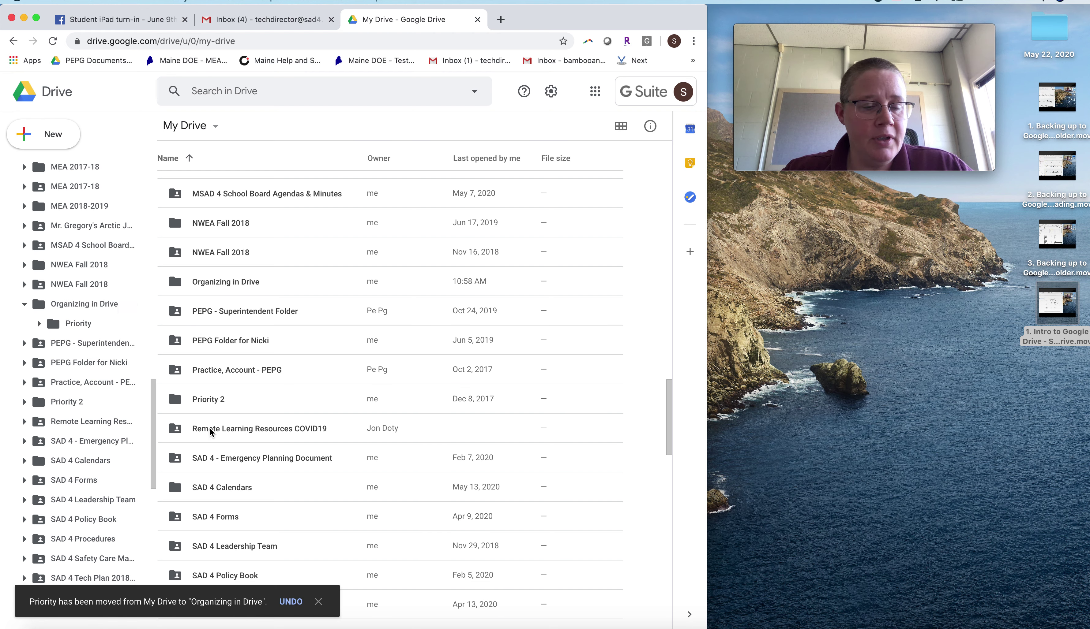
{"action": "left_click_drag", "start_coordinate": [196, 399], "coordinate": [78, 309]}
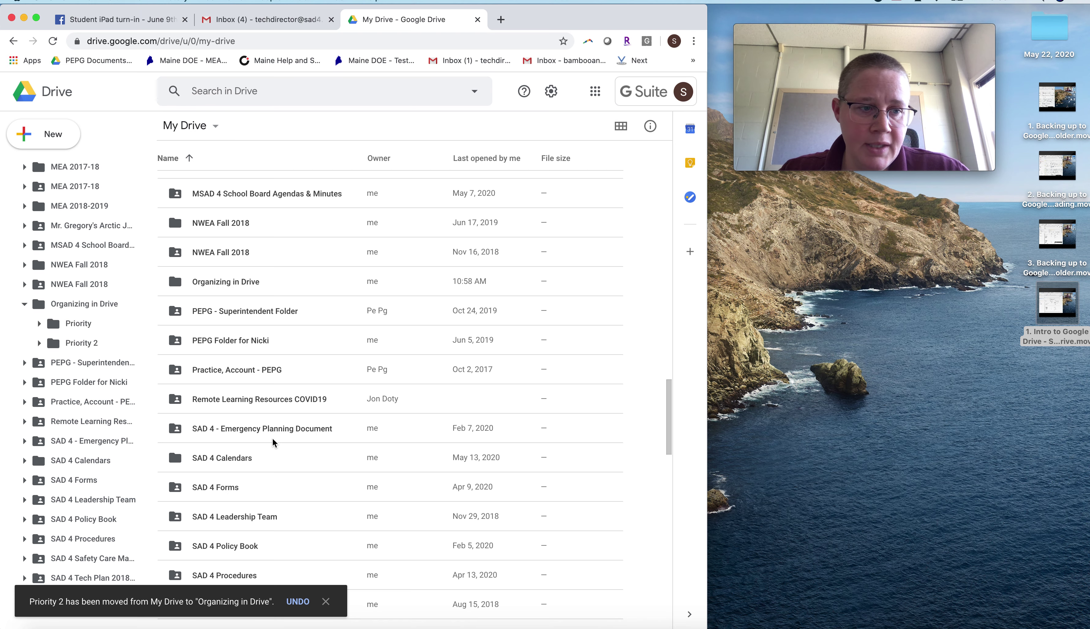
Open the Organizing in Drive folder to show the folders inside it.
{"action": "scroll", "coordinate": [273, 437], "scroll_direction": "down", "scroll_amount": 2}
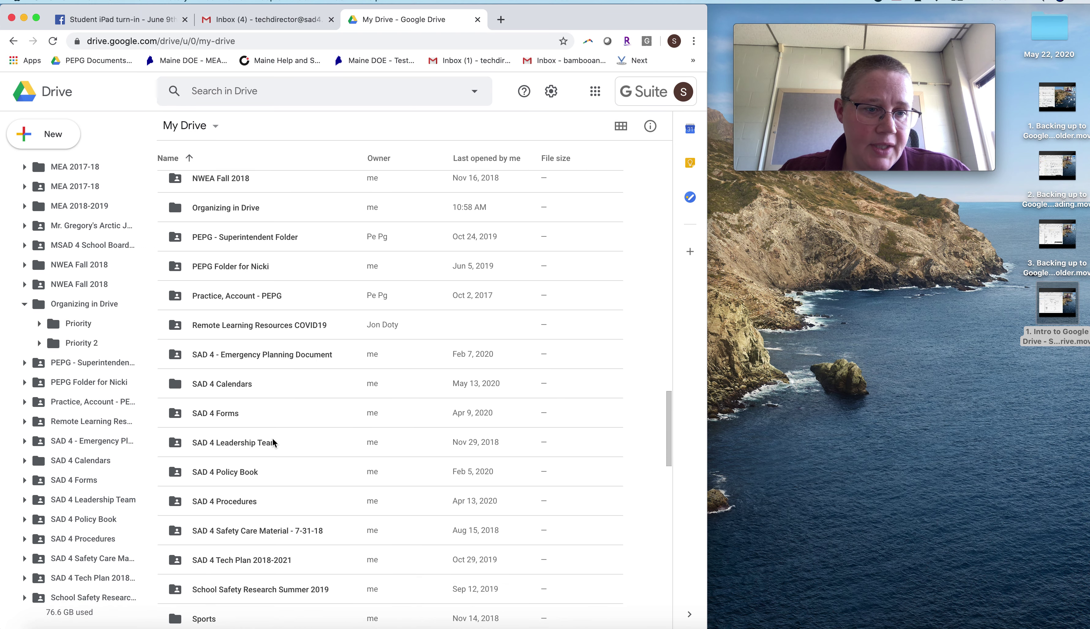
{"action": "scroll", "coordinate": [272, 437], "scroll_direction": "up", "scroll_amount": 3}
{"action": "scroll", "coordinate": [271, 436], "scroll_direction": "up", "scroll_amount": 1}
{"action": "left_click", "coordinate": [85, 309]}
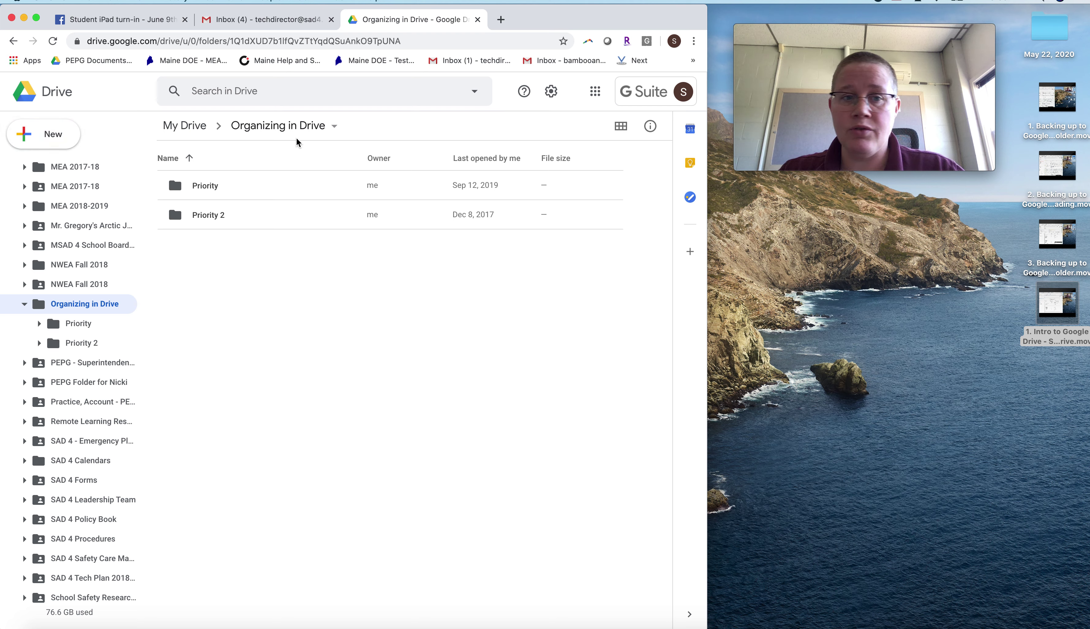
Create a new folder named "Getting Organized" inside the Organizing in Drive folder.
{"action": "left_click", "coordinate": [53, 135]}
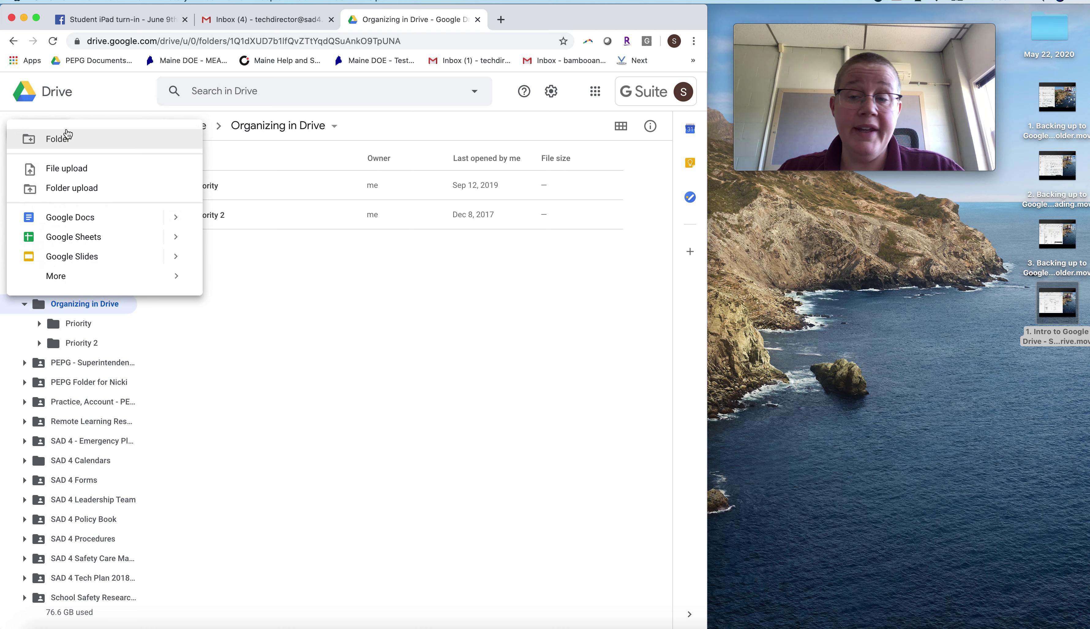
{"action": "left_click", "coordinate": [65, 139]}
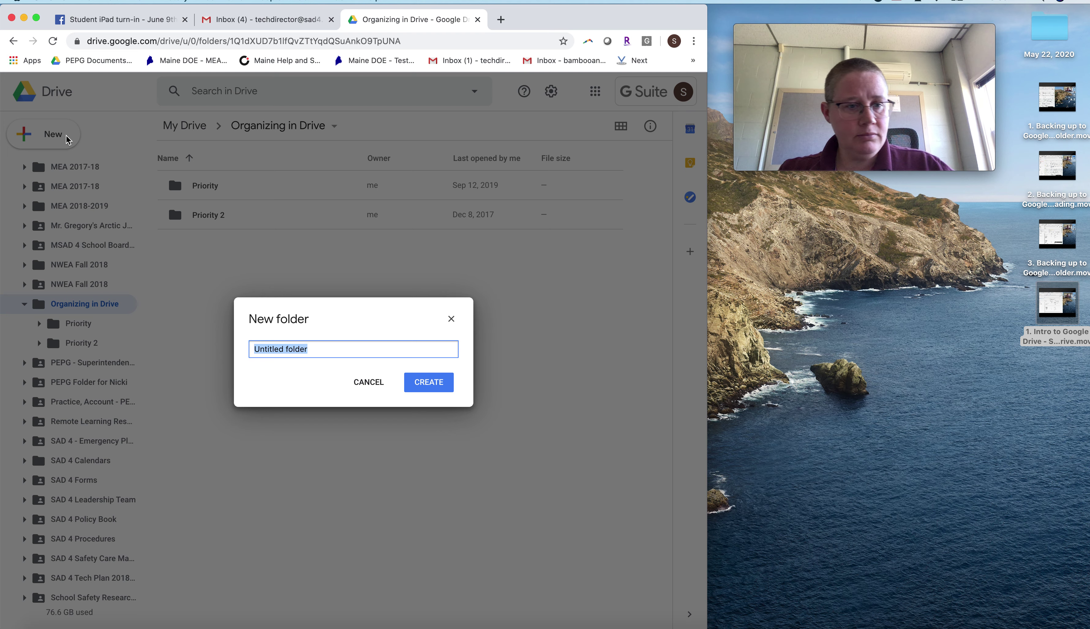
{"action": "type", "text": "Let's"}
{"action": "key", "text": "BackSpace"}
{"action": "key", "text": "BackSpace"}
{"action": "key", "text": "BackSpace"}
{"action": "key", "text": "BackSpace"}
{"action": "key", "text": "BackSpace"}
{"action": "key", "text": "BackSpace"}
{"action": "type", "text": "Getting Organi"}
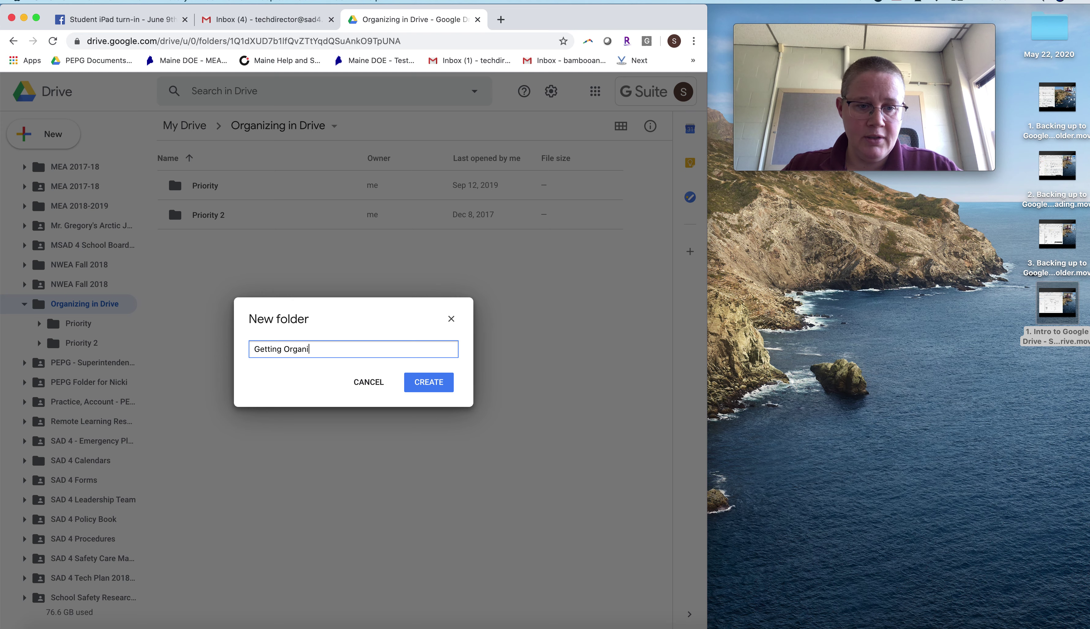
{"action": "type", "text": "zed"}
{"action": "key", "text": "Return"}
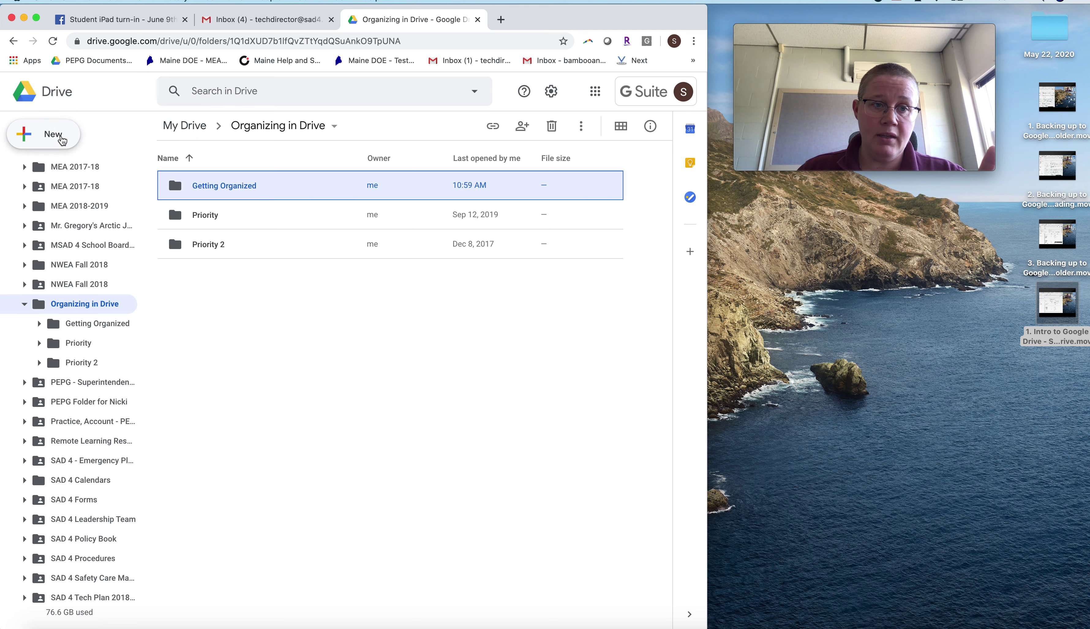
Bring up the prompt for another new folder, cancel it, and return to My Drive.
{"action": "key", "text": "shift+f"}
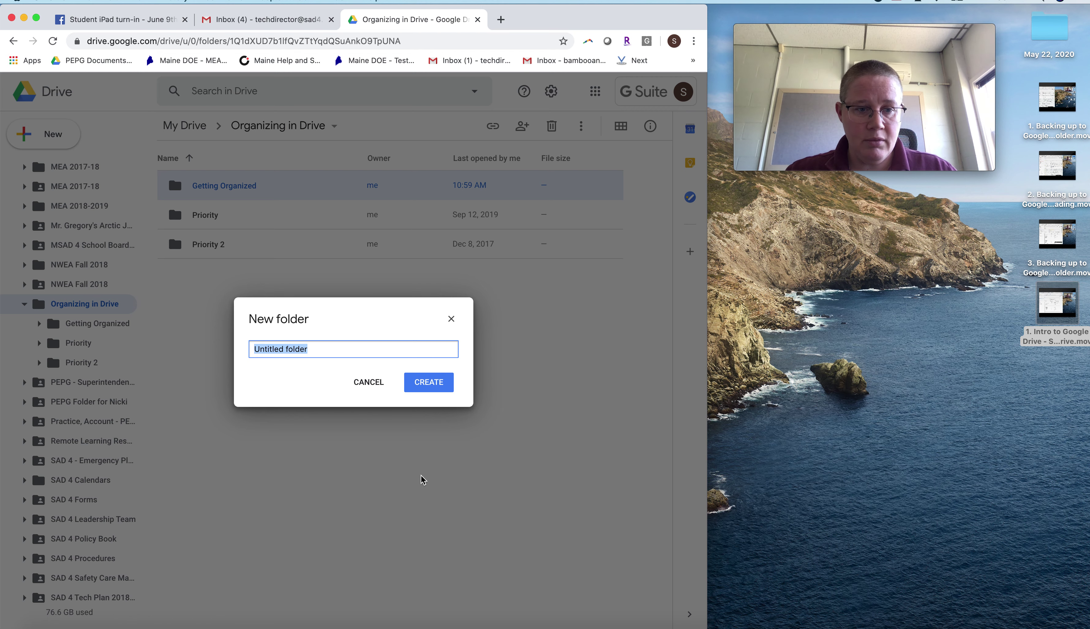
{"action": "left_click", "coordinate": [378, 385]}
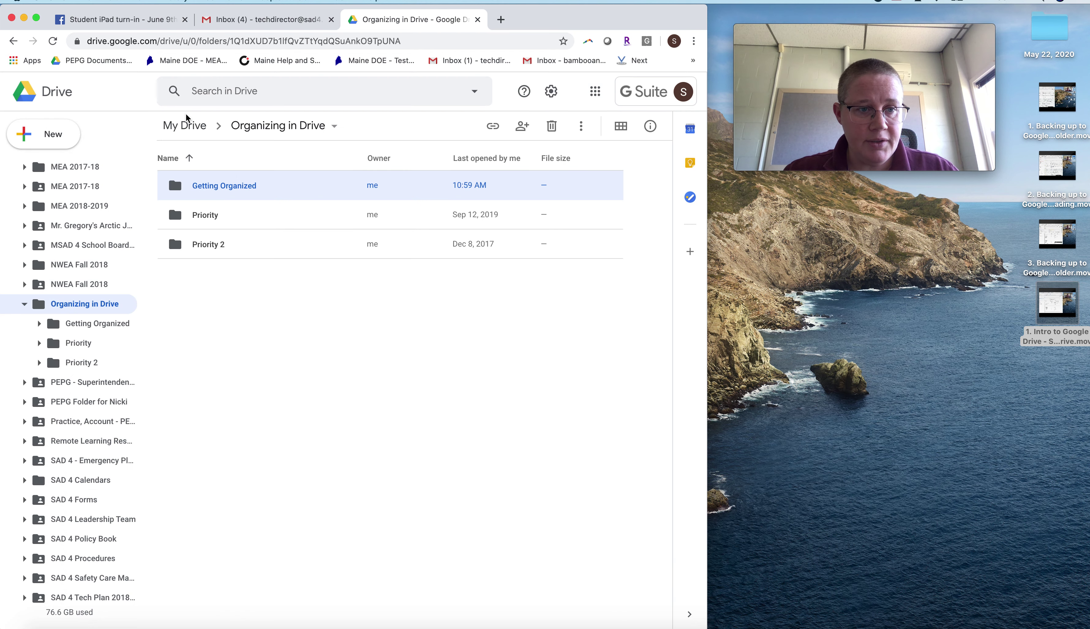
{"action": "left_click", "coordinate": [187, 127]}
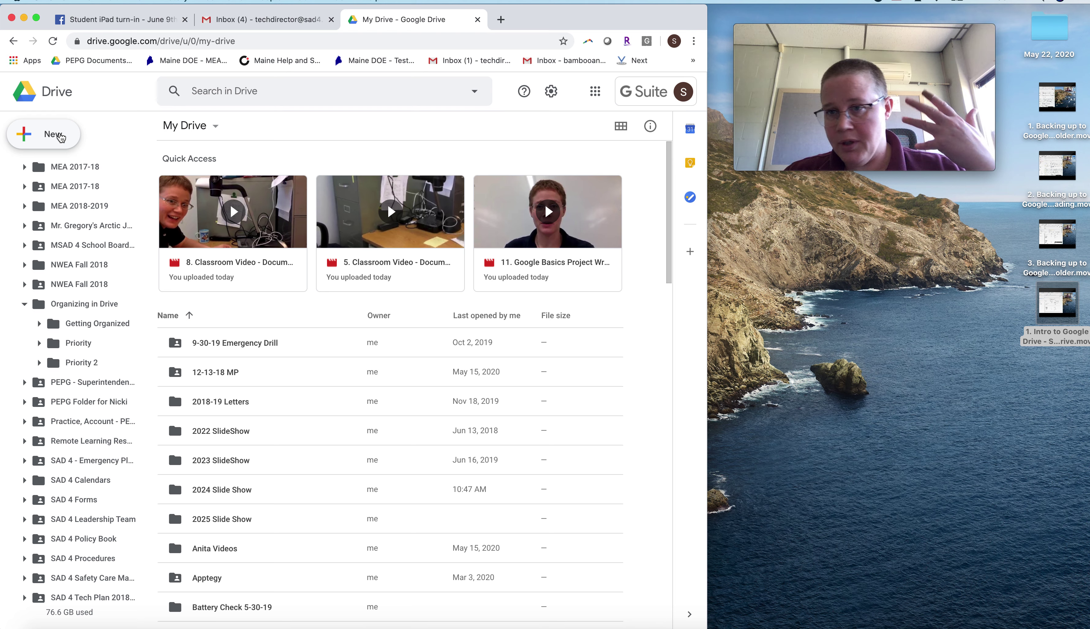
Create a new folder named "Sheep Dogs" in My Drive and place it inside the Organizing in Drive folder.
{"action": "left_click", "coordinate": [60, 137]}
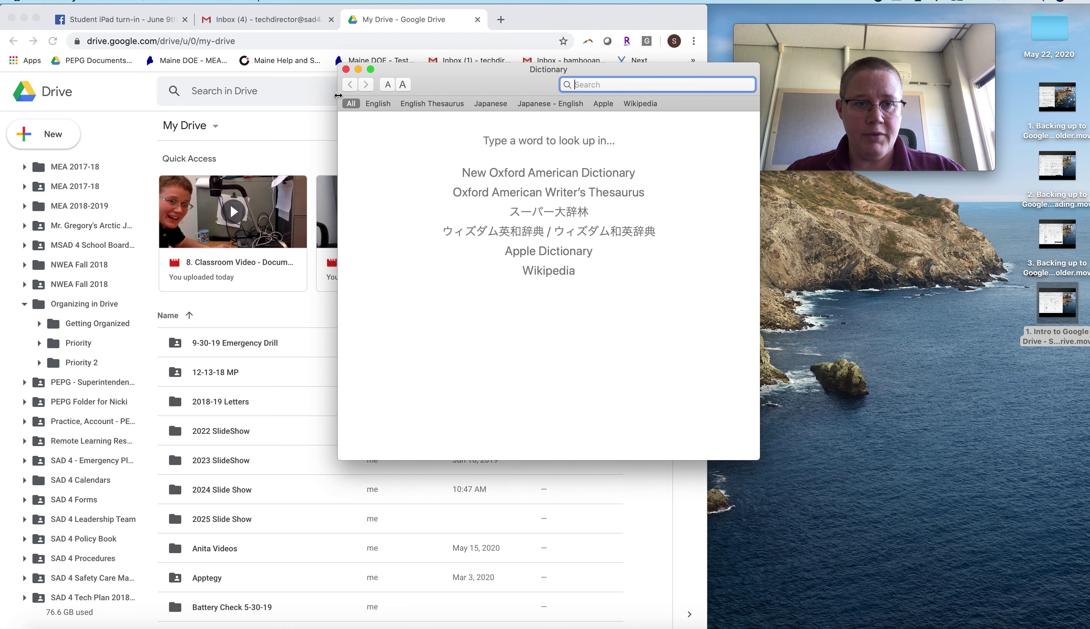
{"action": "left_click", "coordinate": [346, 69]}
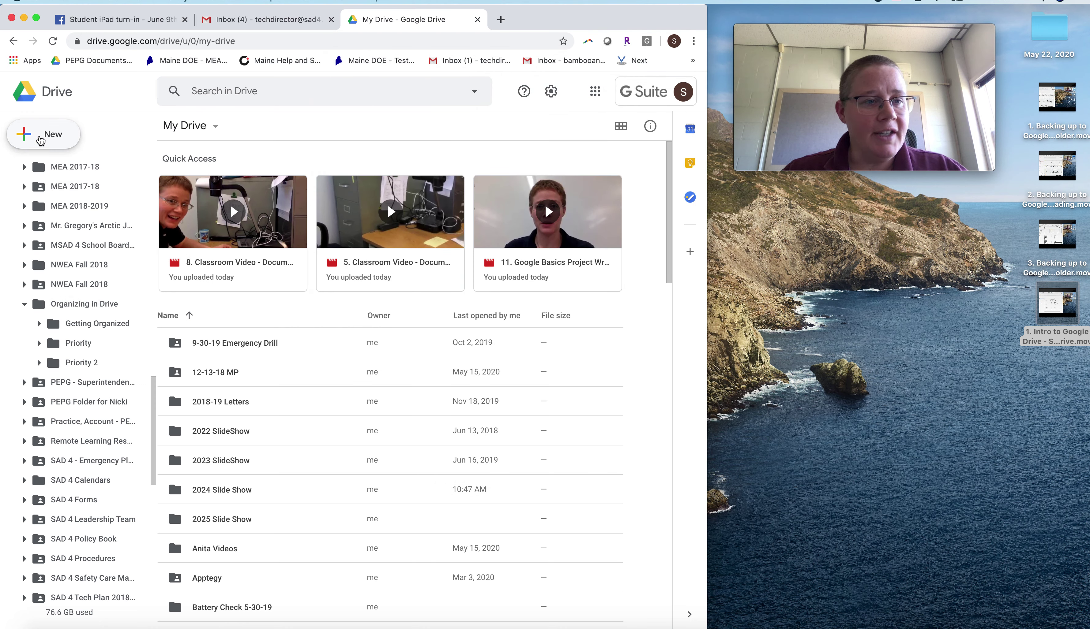
{"action": "left_click", "coordinate": [39, 138]}
{"action": "left_click", "coordinate": [40, 140]}
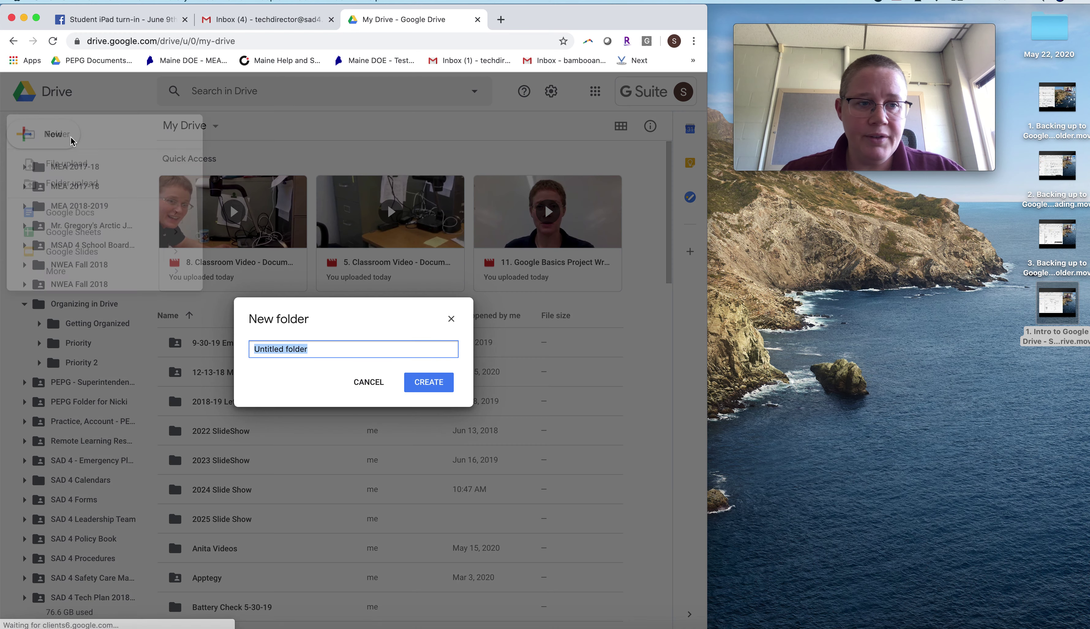
{"action": "type", "text": "Sheep Dogs"}
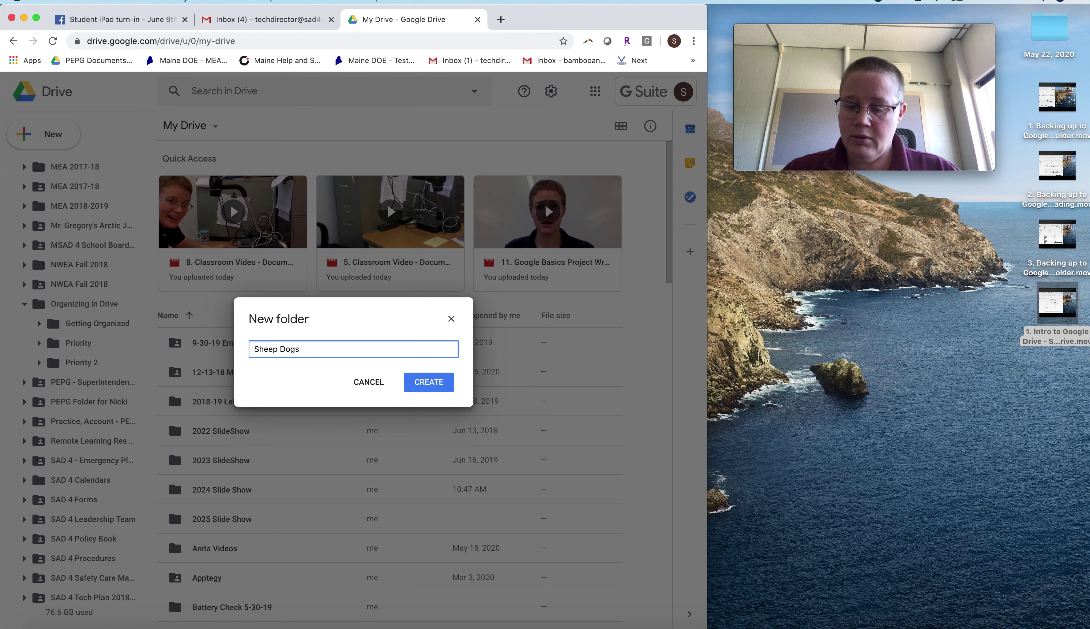
{"action": "key", "text": "Return"}
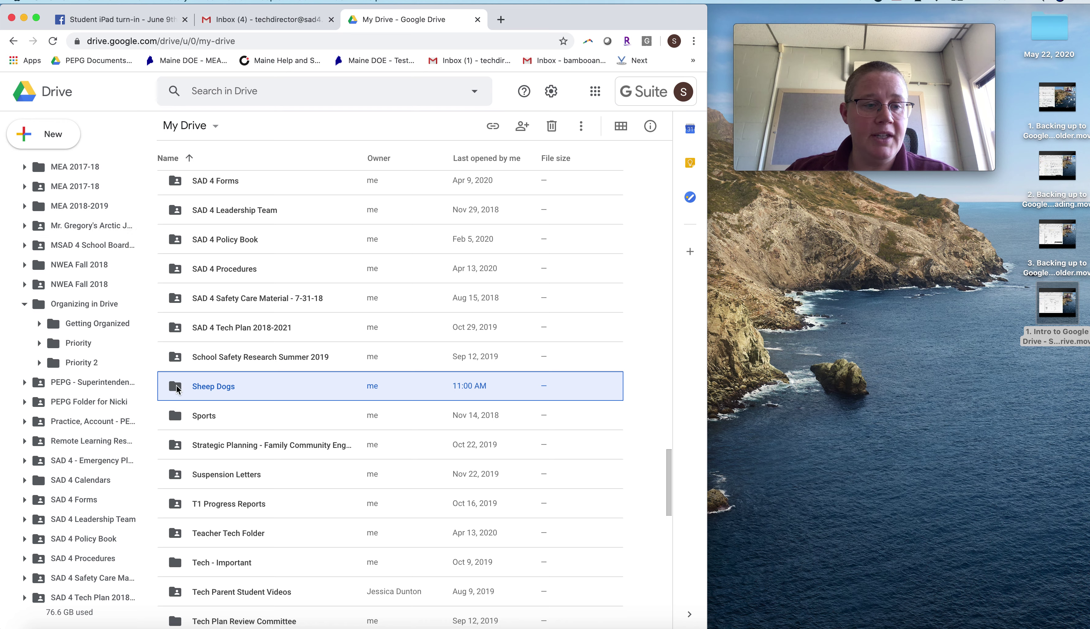
{"action": "left_click_drag", "start_coordinate": [181, 391], "coordinate": [87, 309]}
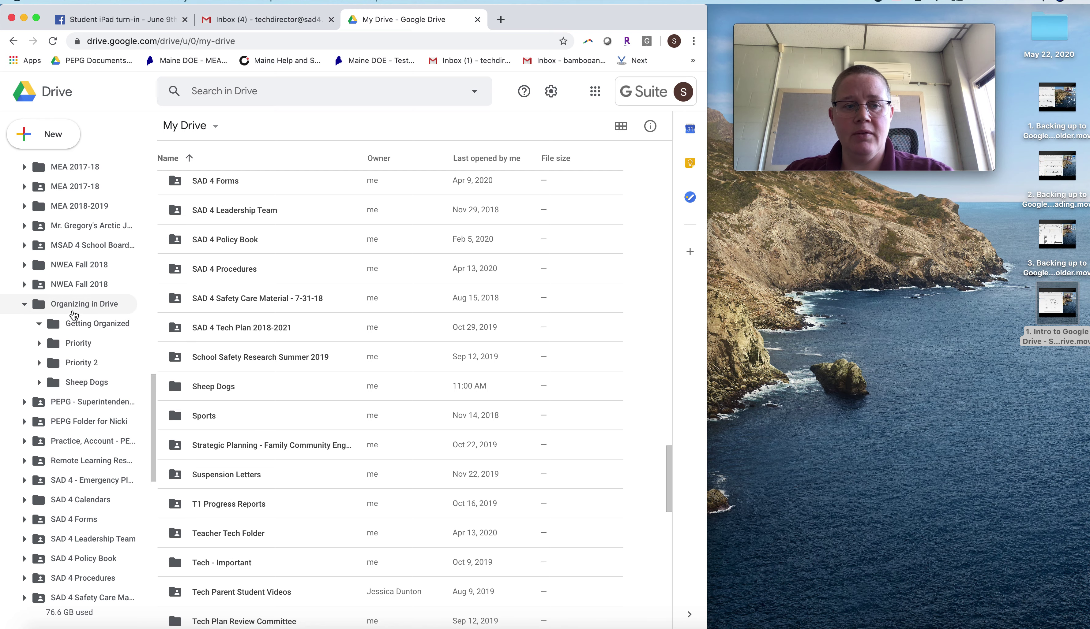
Look through the individual files listed below the folders in My Drive.
{"action": "scroll", "coordinate": [261, 441], "scroll_direction": "down", "scroll_amount": 1}
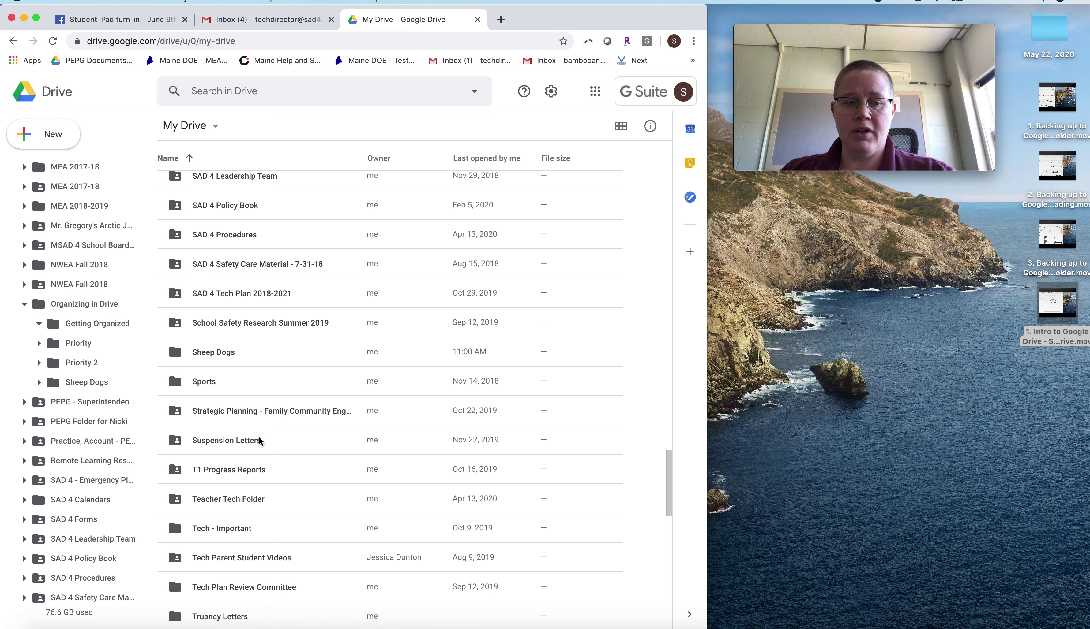
{"action": "scroll", "coordinate": [258, 432], "scroll_direction": "down", "scroll_amount": 15}
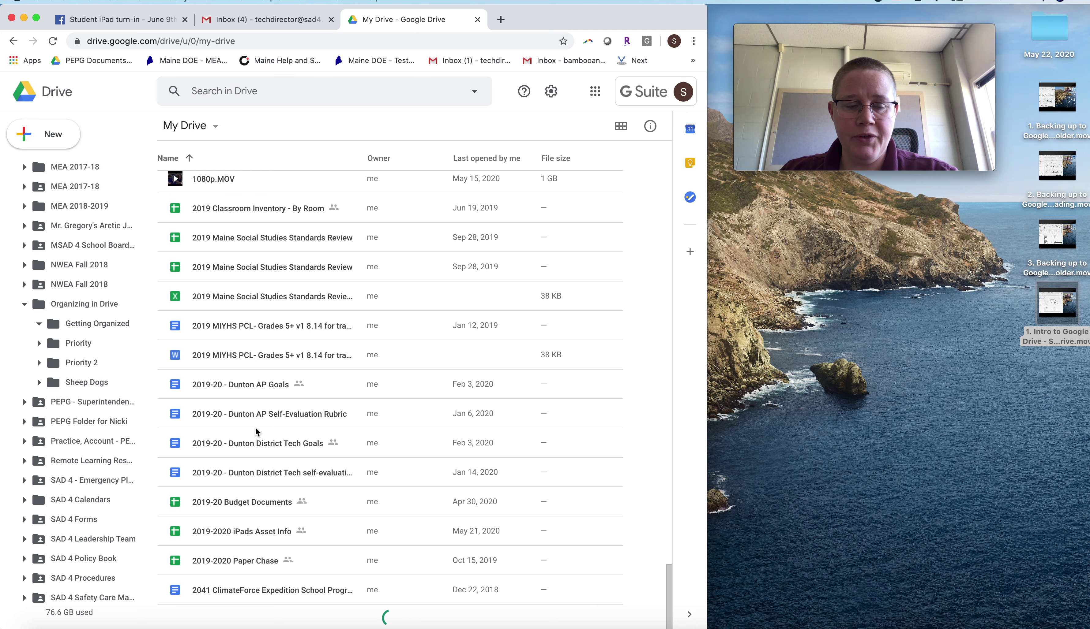
{"action": "scroll", "coordinate": [289, 524], "scroll_direction": "down", "scroll_amount": 15}
{"action": "scroll", "coordinate": [288, 523], "scroll_direction": "down", "scroll_amount": 15}
{"action": "scroll", "coordinate": [316, 485], "scroll_direction": "down", "scroll_amount": 15}
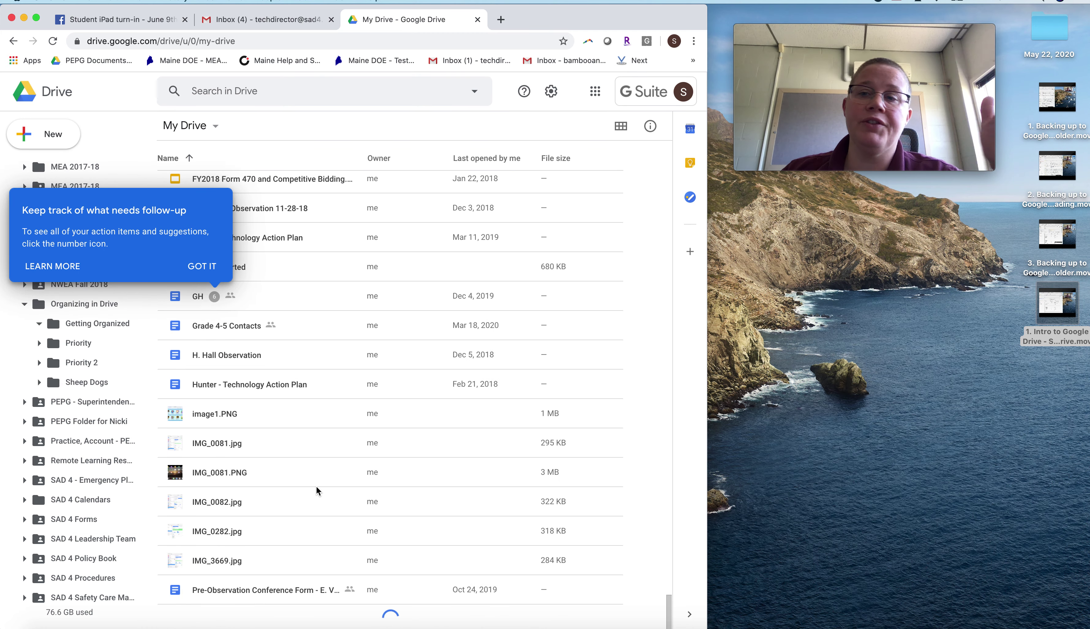
{"action": "scroll", "coordinate": [317, 488], "scroll_direction": "down", "scroll_amount": 15}
{"action": "scroll", "coordinate": [317, 489], "scroll_direction": "down", "scroll_amount": 5}
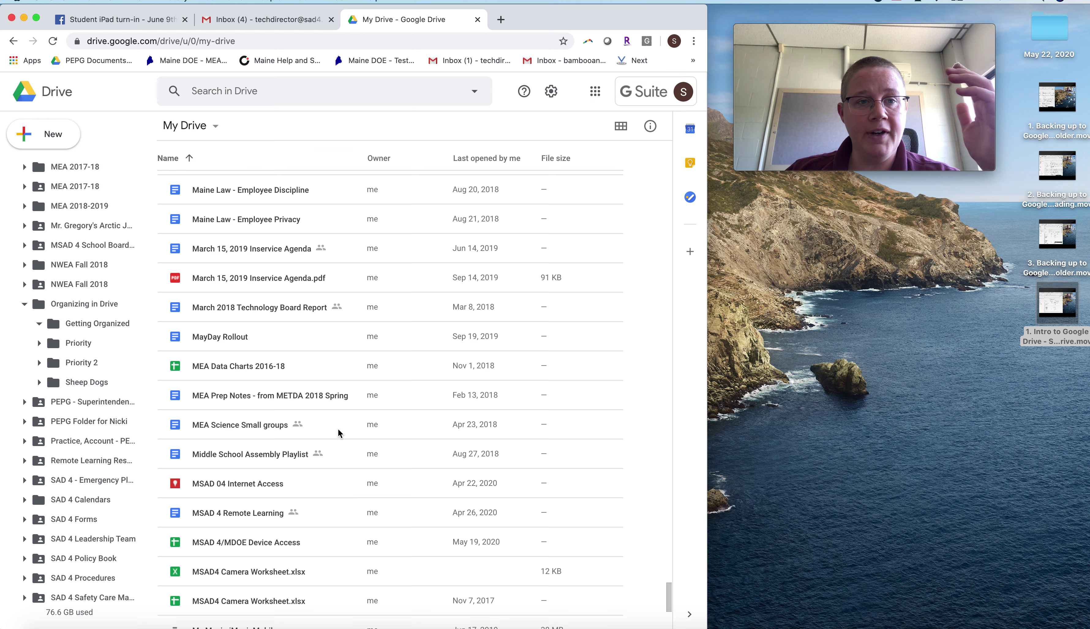
{"action": "scroll", "coordinate": [338, 428], "scroll_direction": "up", "scroll_amount": 15}
Search Drive for "Internet" and move the MSAD 04 Internet Access file from the results into the Organizing in Drive folder.
{"action": "left_click", "coordinate": [273, 100]}
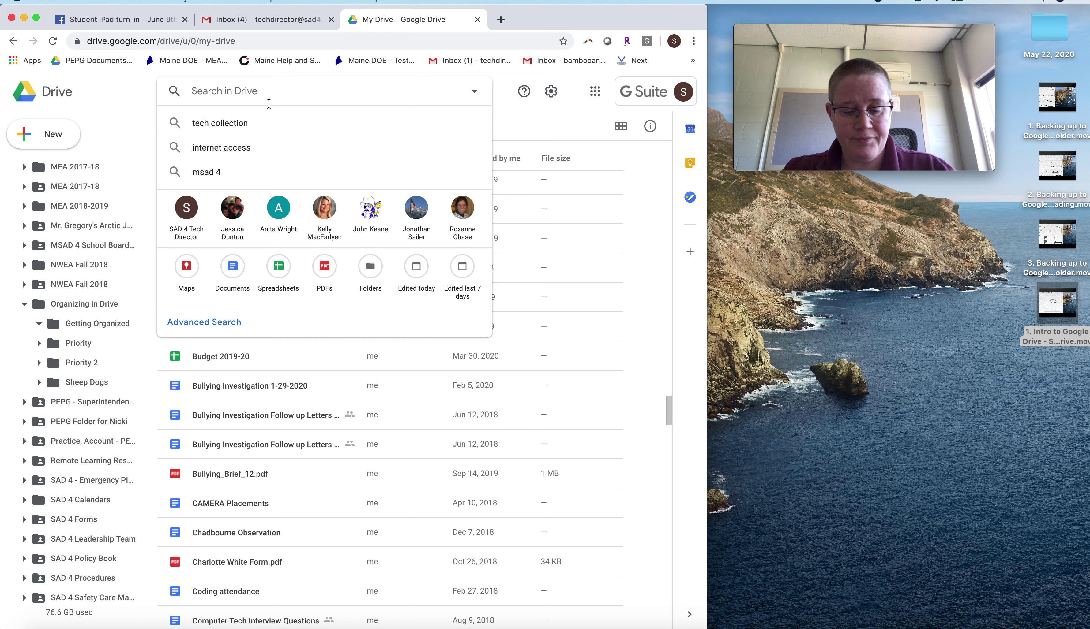
{"action": "type", "text": "Internet"}
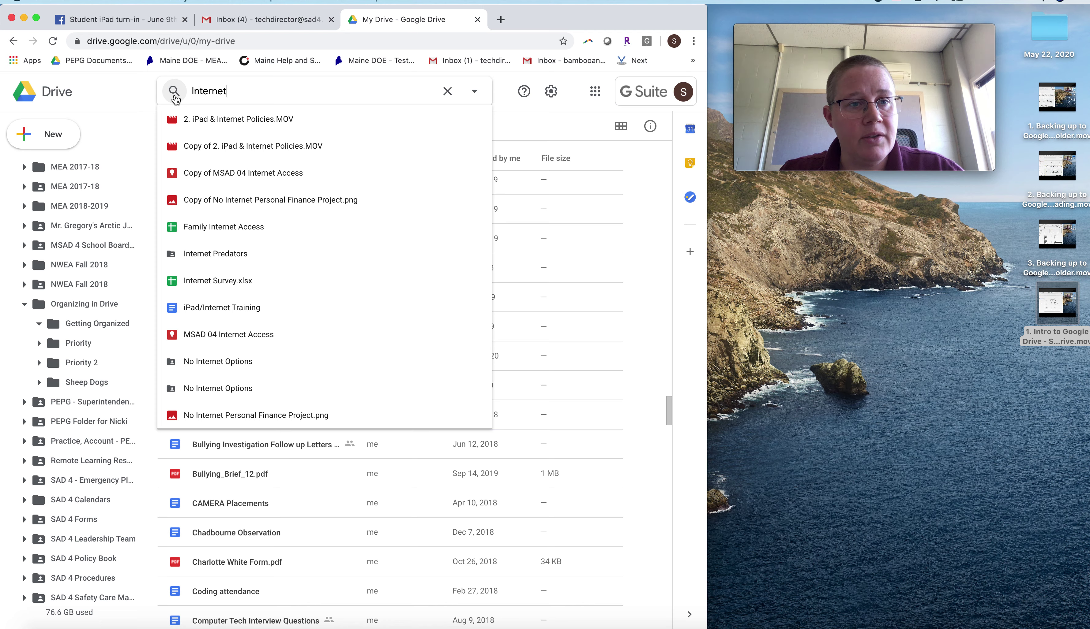
{"action": "left_click", "coordinate": [174, 91]}
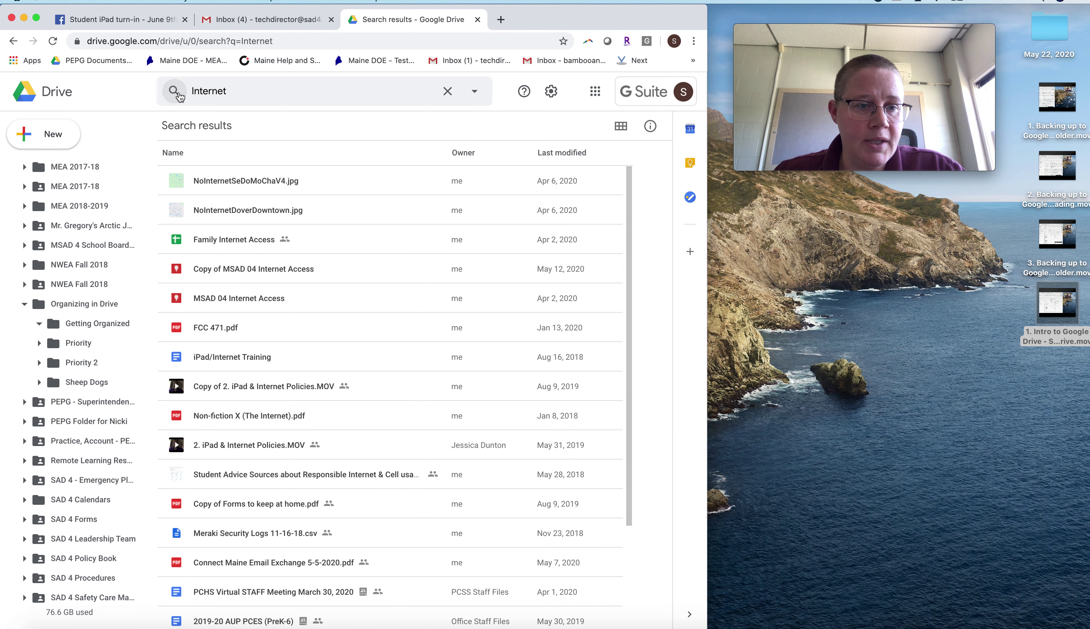
{"action": "left_click", "coordinate": [251, 298]}
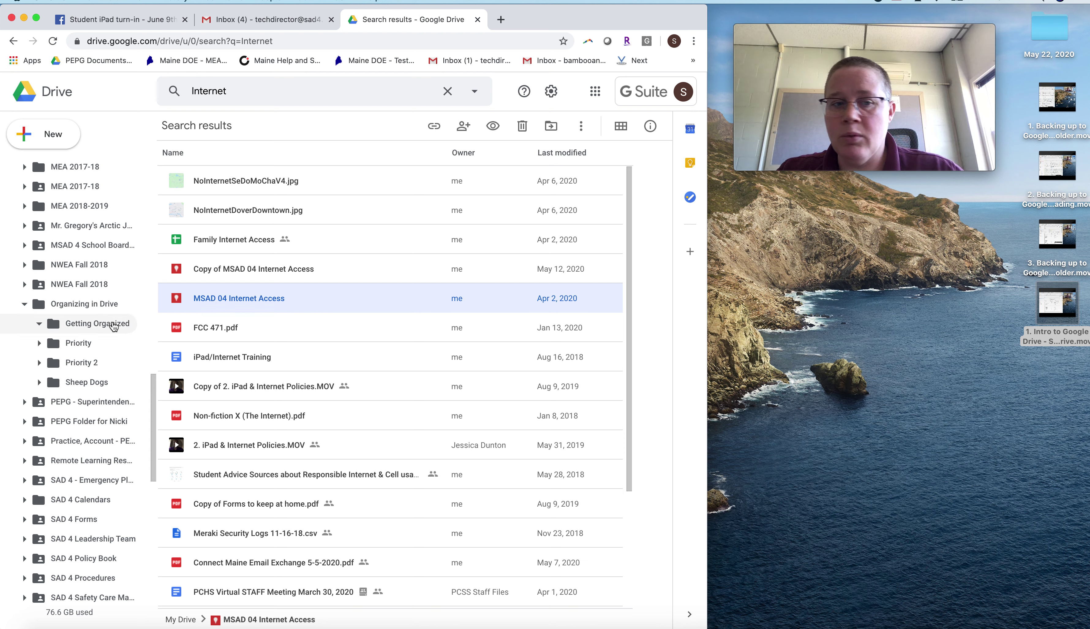
{"action": "left_click_drag", "start_coordinate": [207, 300], "coordinate": [81, 300]}
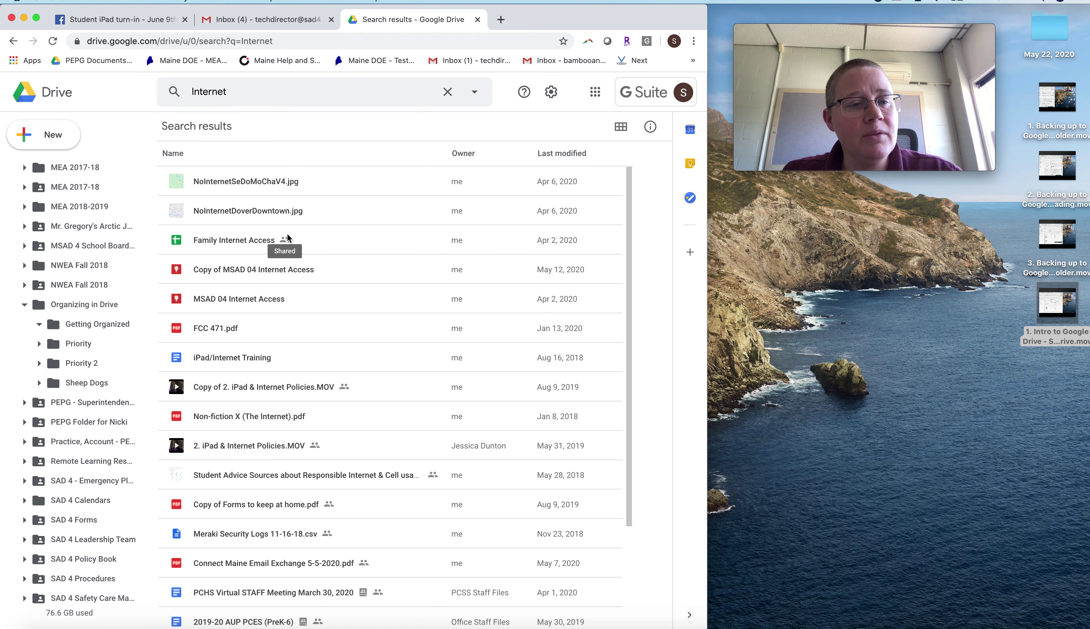
Clear the search, look over the results of an empty search, and return to My Drive.
{"action": "left_click", "coordinate": [447, 92]}
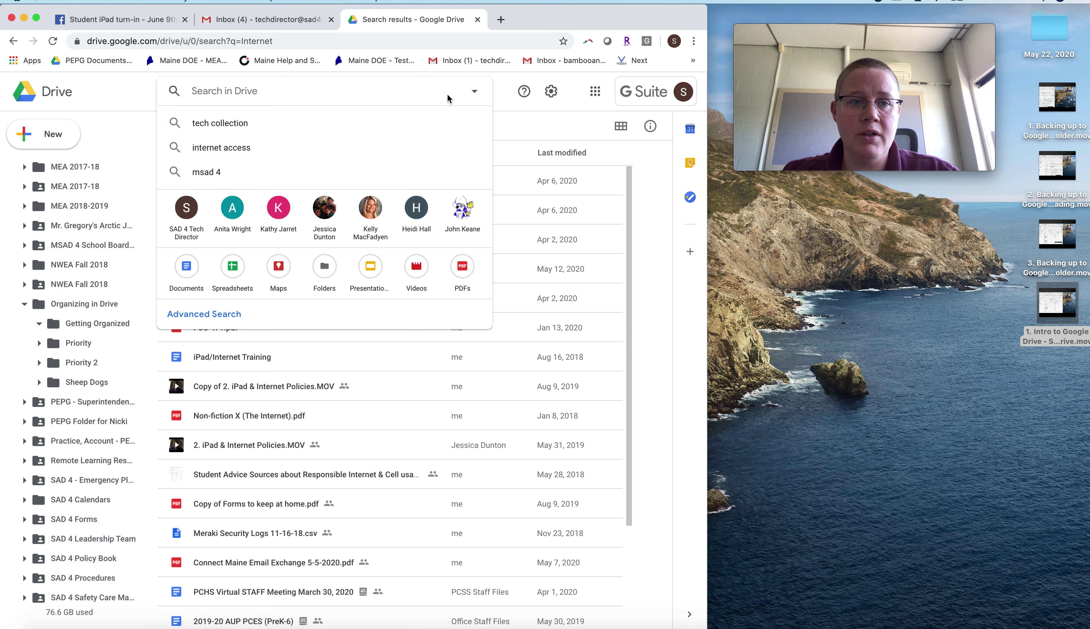
{"action": "left_click", "coordinate": [178, 95]}
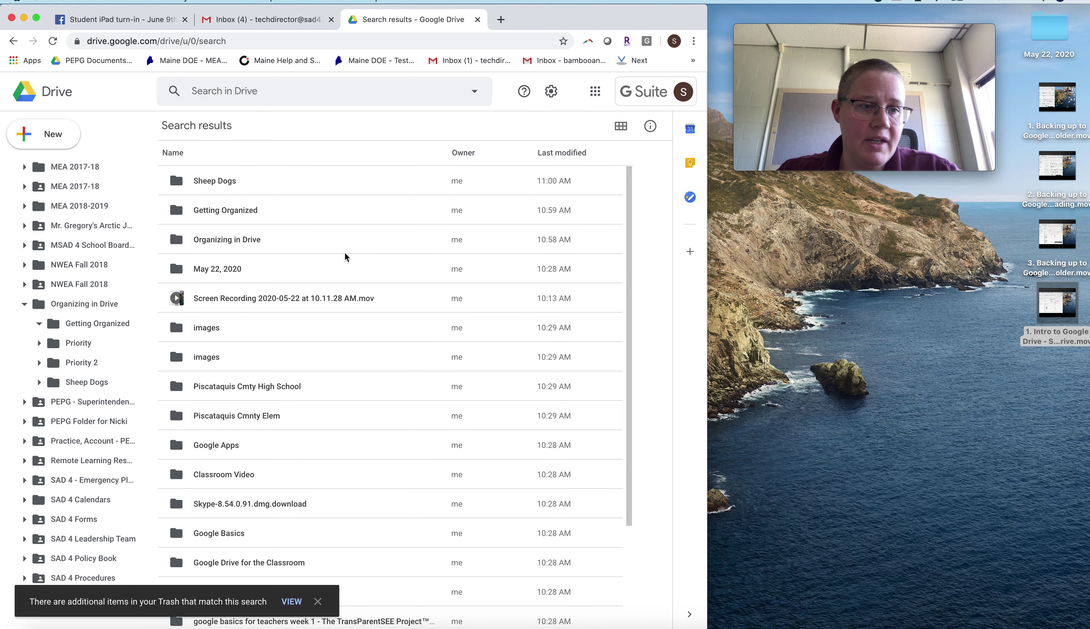
{"action": "scroll", "coordinate": [373, 357], "scroll_direction": "down", "scroll_amount": 5}
{"action": "scroll", "coordinate": [374, 357], "scroll_direction": "up", "scroll_amount": 5}
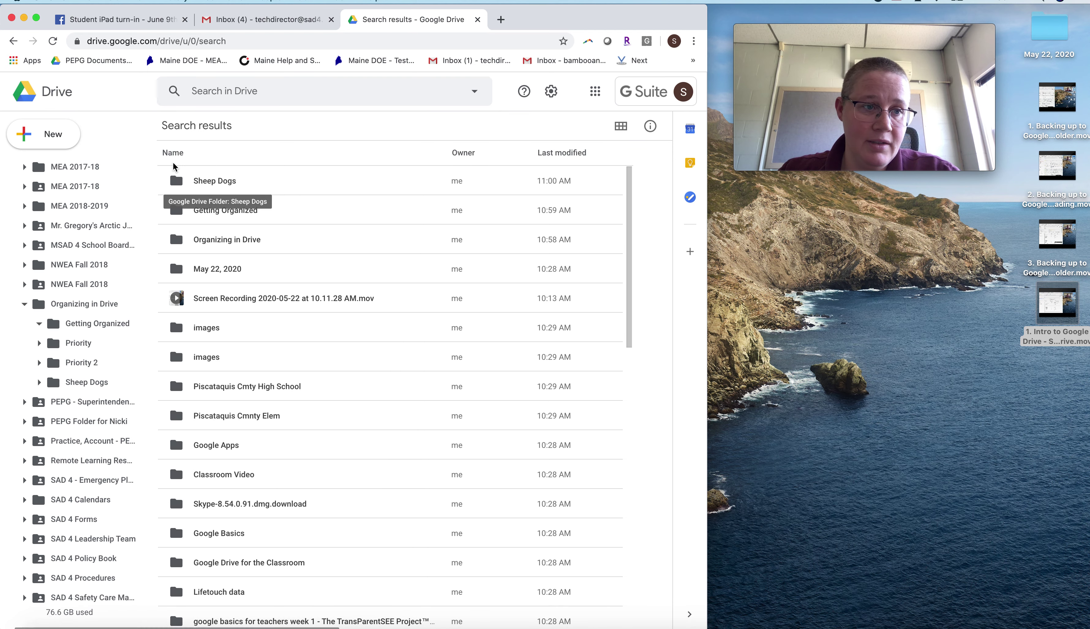
{"action": "left_click", "coordinate": [104, 88]}
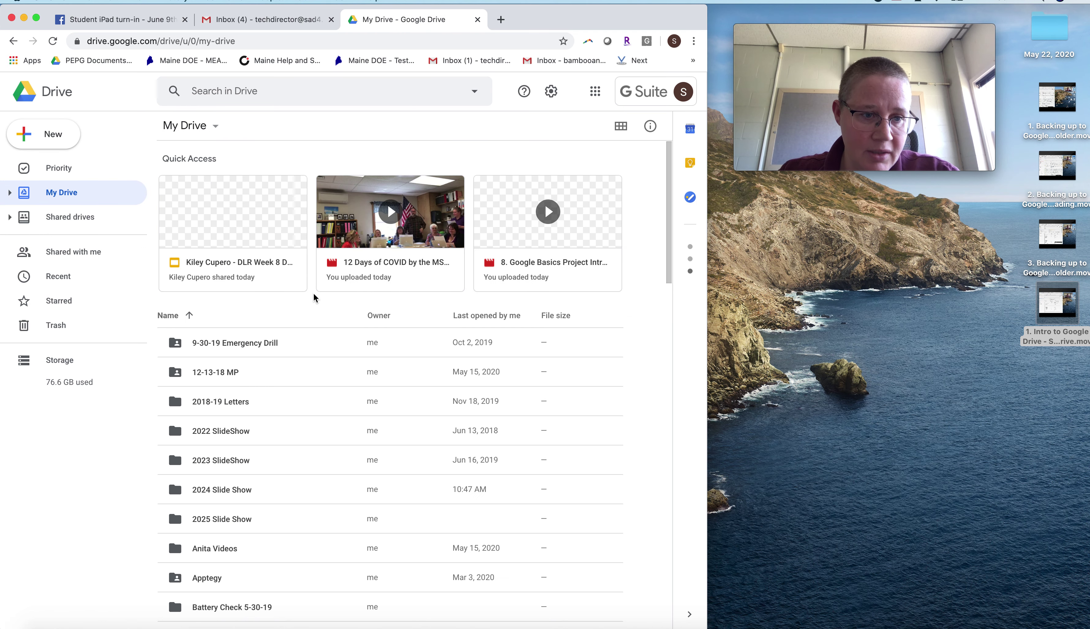
Expand My Drive in the folder tree and unfold the Organizing in Drive folder to list its subfolders.
{"action": "scroll", "coordinate": [354, 428], "scroll_direction": "down", "scroll_amount": 5}
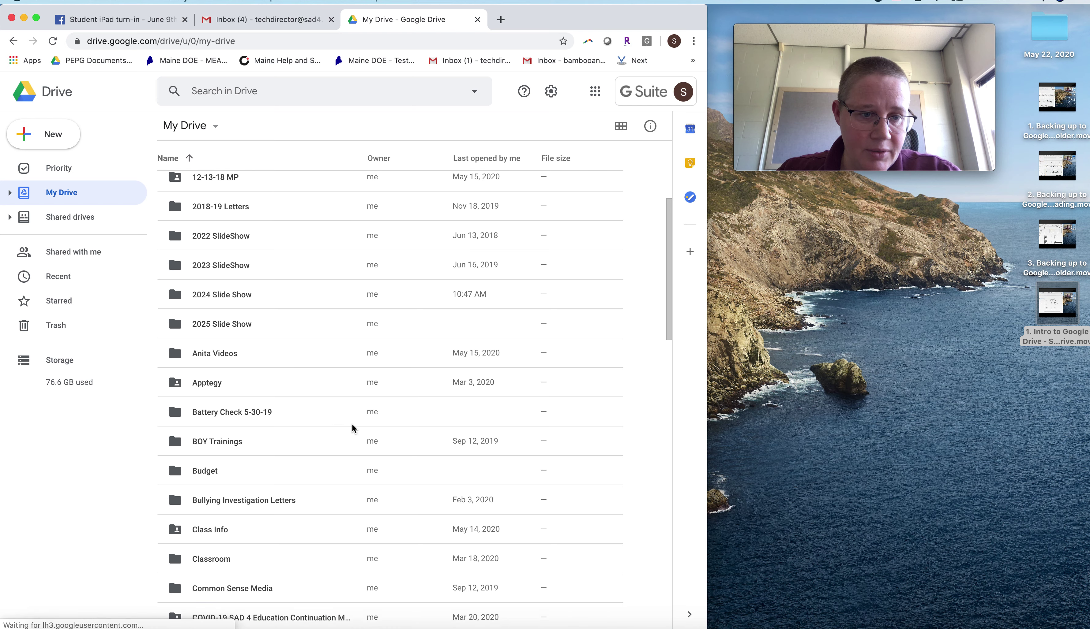
{"action": "scroll", "coordinate": [352, 428], "scroll_direction": "down", "scroll_amount": 8}
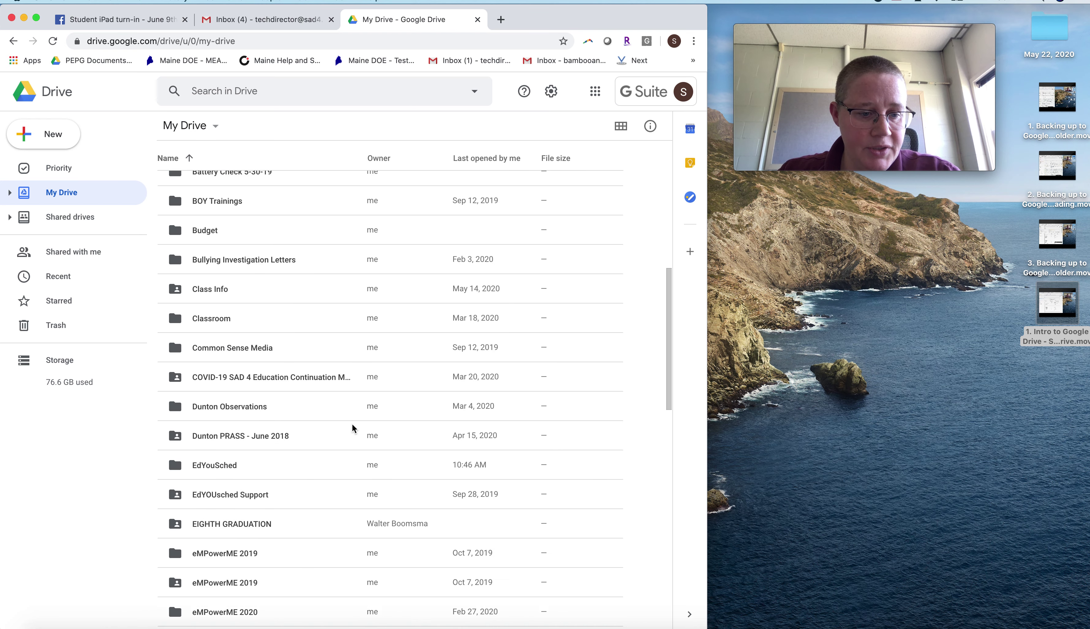
{"action": "scroll", "coordinate": [352, 428], "scroll_direction": "down", "scroll_amount": 13}
{"action": "scroll", "coordinate": [352, 428], "scroll_direction": "down", "scroll_amount": 6}
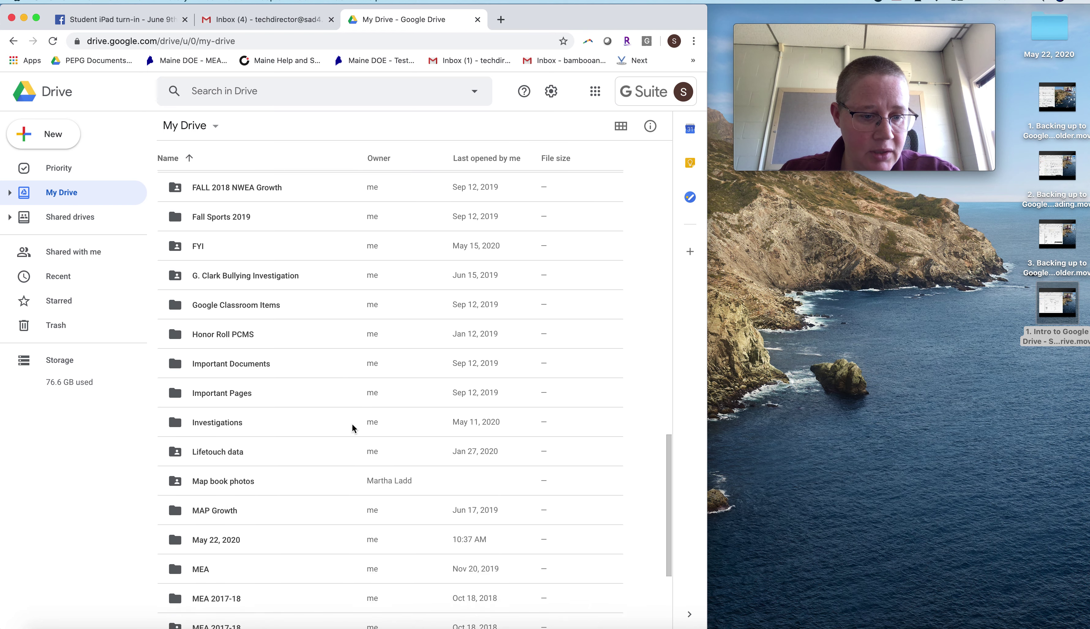
{"action": "scroll", "coordinate": [352, 428], "scroll_direction": "down", "scroll_amount": 6}
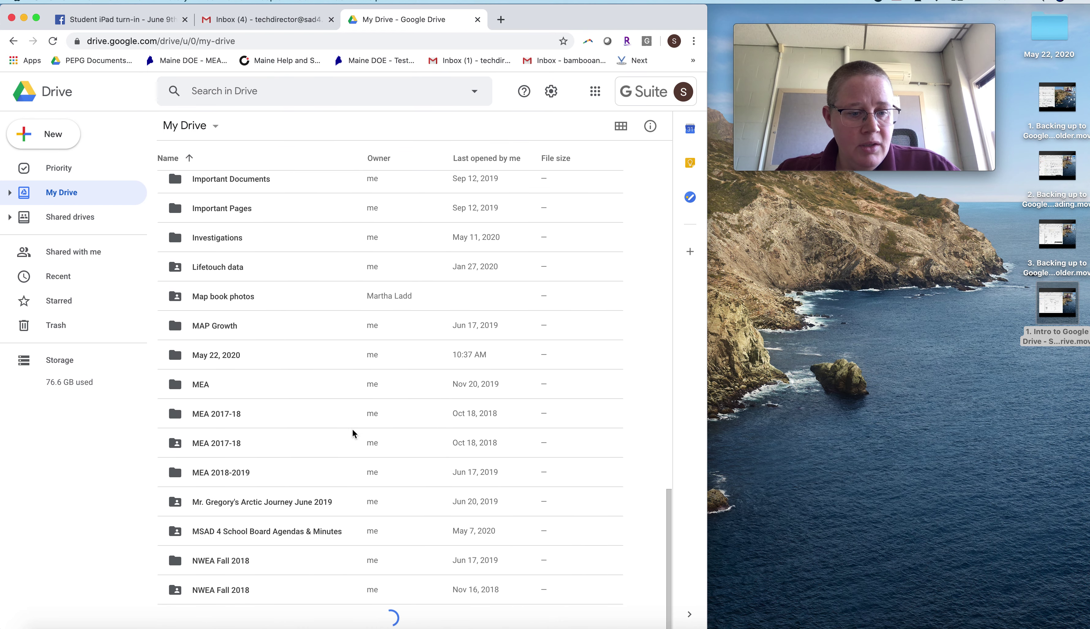
{"action": "scroll", "coordinate": [365, 502], "scroll_direction": "down", "scroll_amount": 7}
{"action": "scroll", "coordinate": [365, 502], "scroll_direction": "down", "scroll_amount": 2}
{"action": "left_click", "coordinate": [10, 194]}
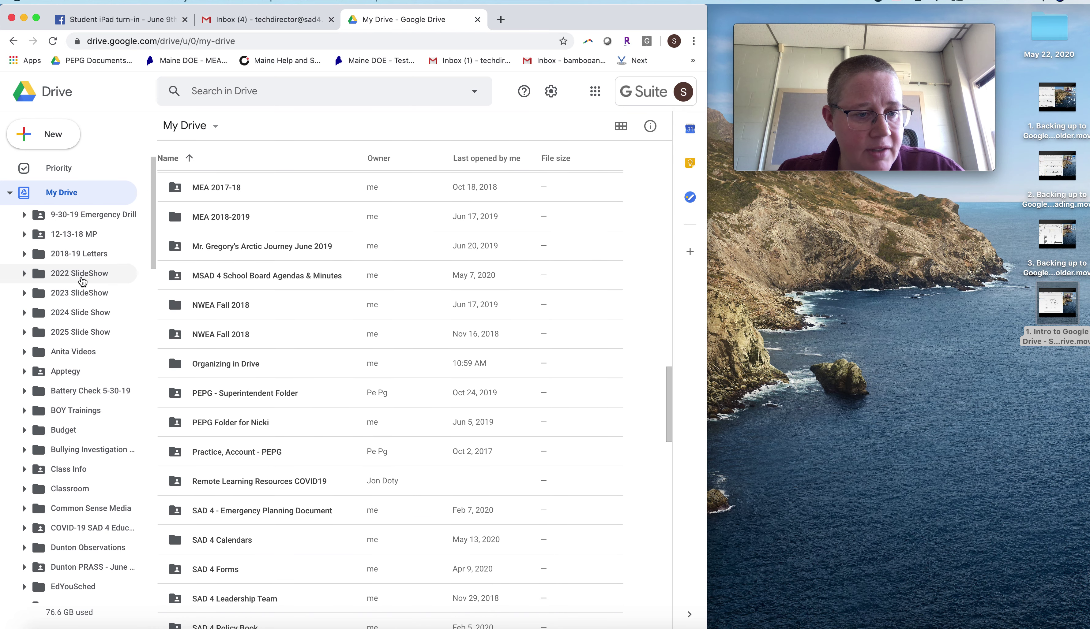
{"action": "scroll", "coordinate": [108, 474], "scroll_direction": "down", "scroll_amount": 2}
{"action": "scroll", "coordinate": [109, 474], "scroll_direction": "down", "scroll_amount": 12}
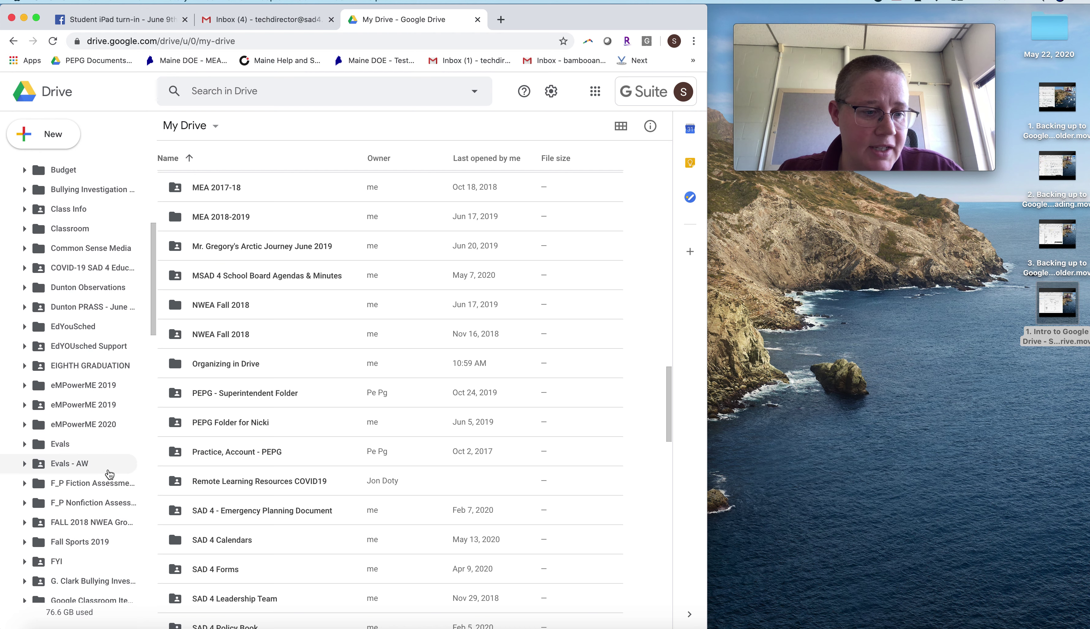
{"action": "scroll", "coordinate": [108, 474], "scroll_direction": "down", "scroll_amount": 3}
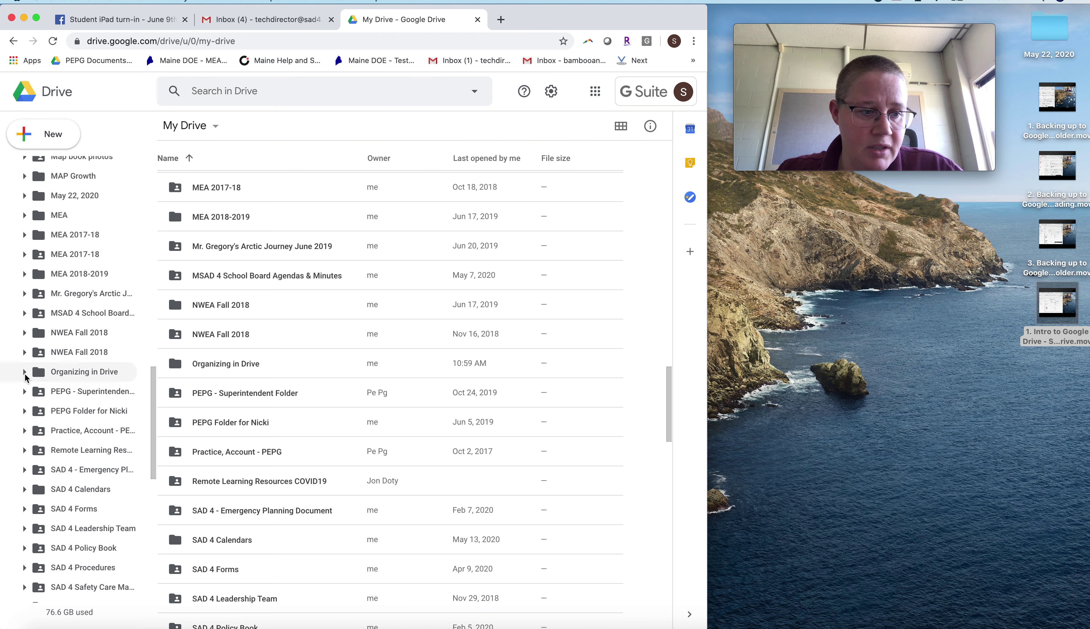
{"action": "left_click", "coordinate": [25, 372]}
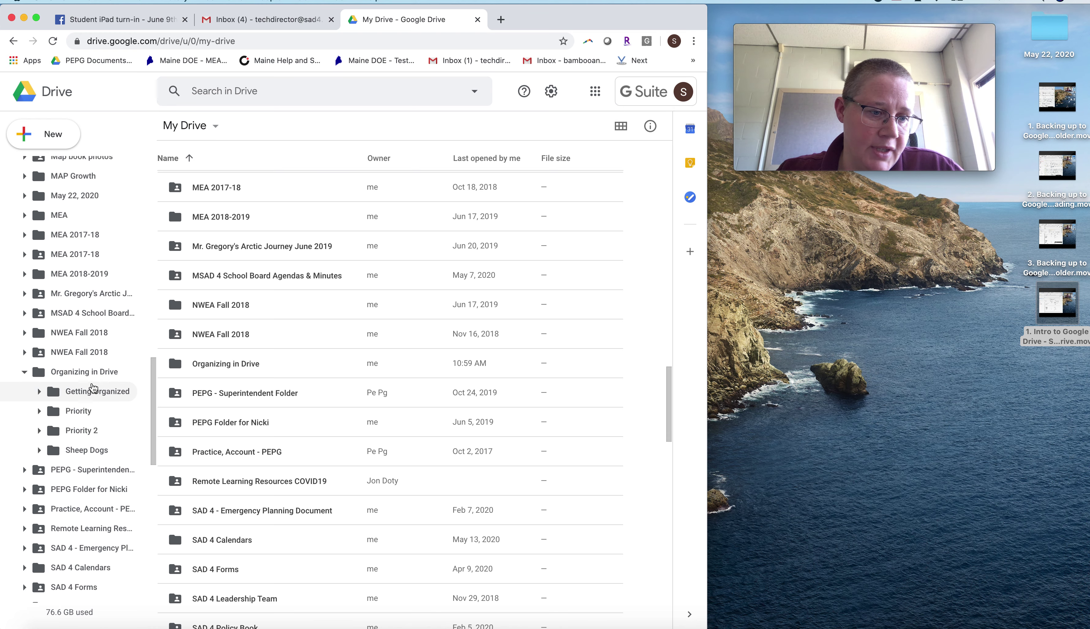
Look inside both folders named NWEA Fall 2018, returning to My Drive after each.
{"action": "double_click", "coordinate": [222, 335]}
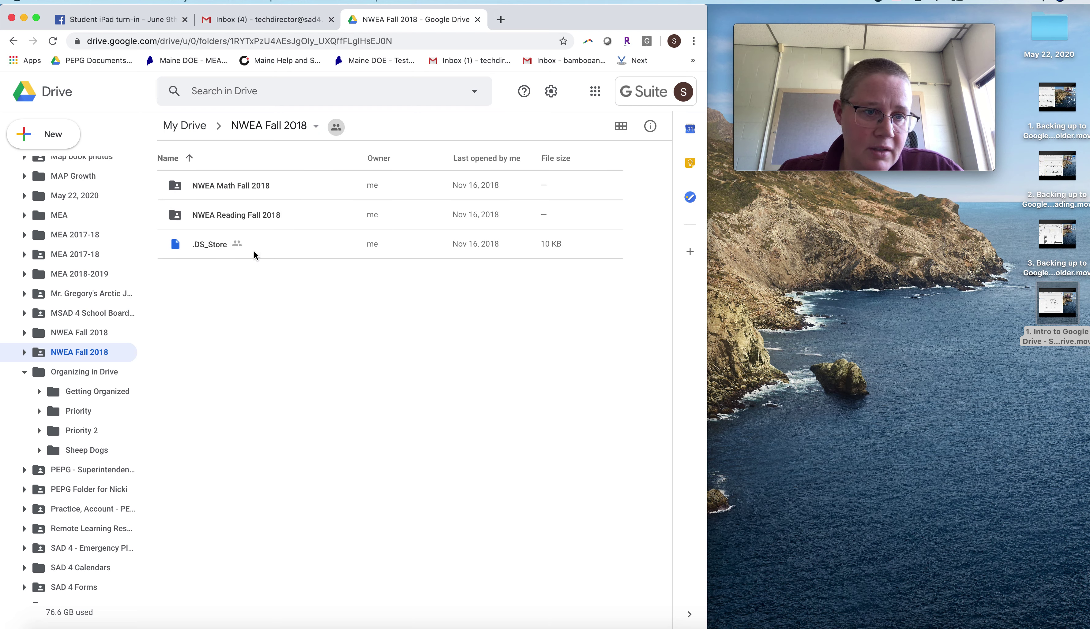
{"action": "left_click", "coordinate": [202, 133]}
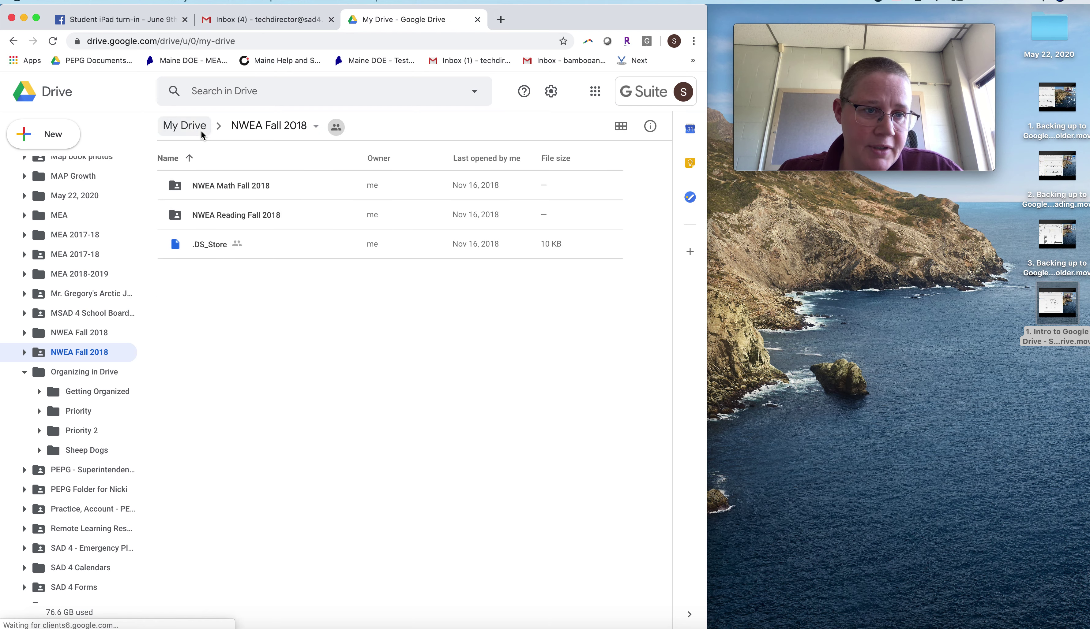
{"action": "scroll", "coordinate": [251, 469], "scroll_direction": "down", "scroll_amount": 10}
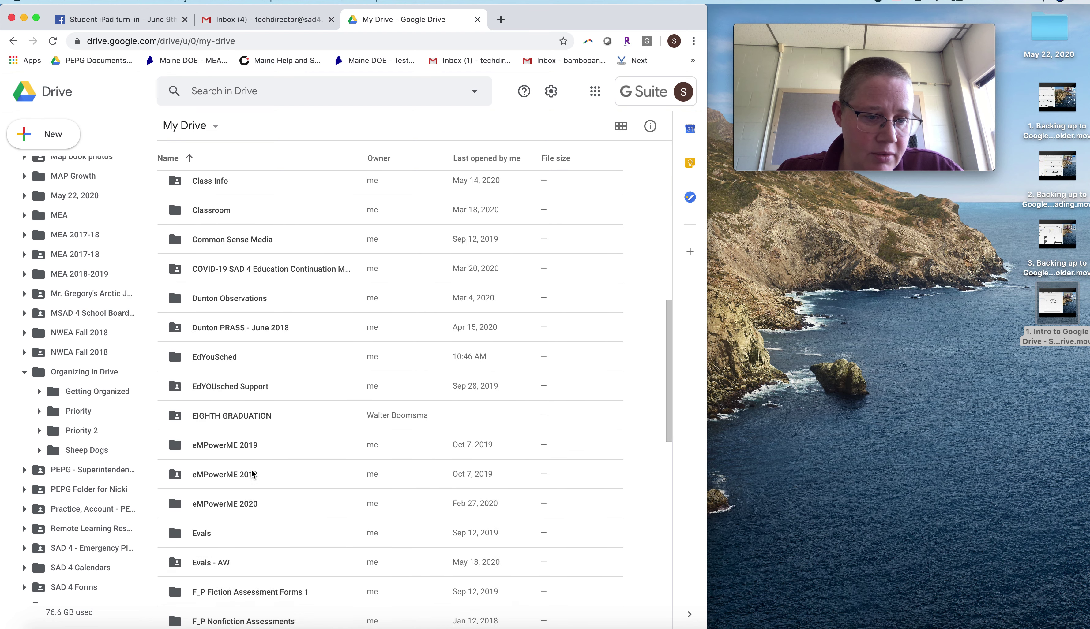
{"action": "scroll", "coordinate": [252, 472], "scroll_direction": "down", "scroll_amount": 15}
{"action": "scroll", "coordinate": [251, 469], "scroll_direction": "down", "scroll_amount": 3}
{"action": "double_click", "coordinate": [236, 518]}
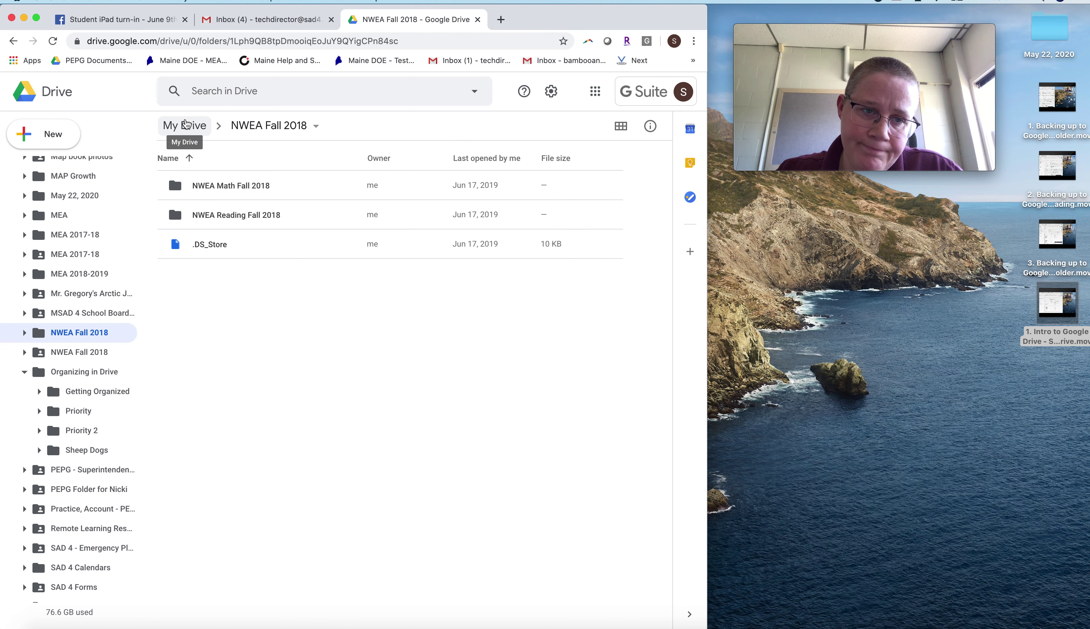
{"action": "left_click", "coordinate": [183, 125]}
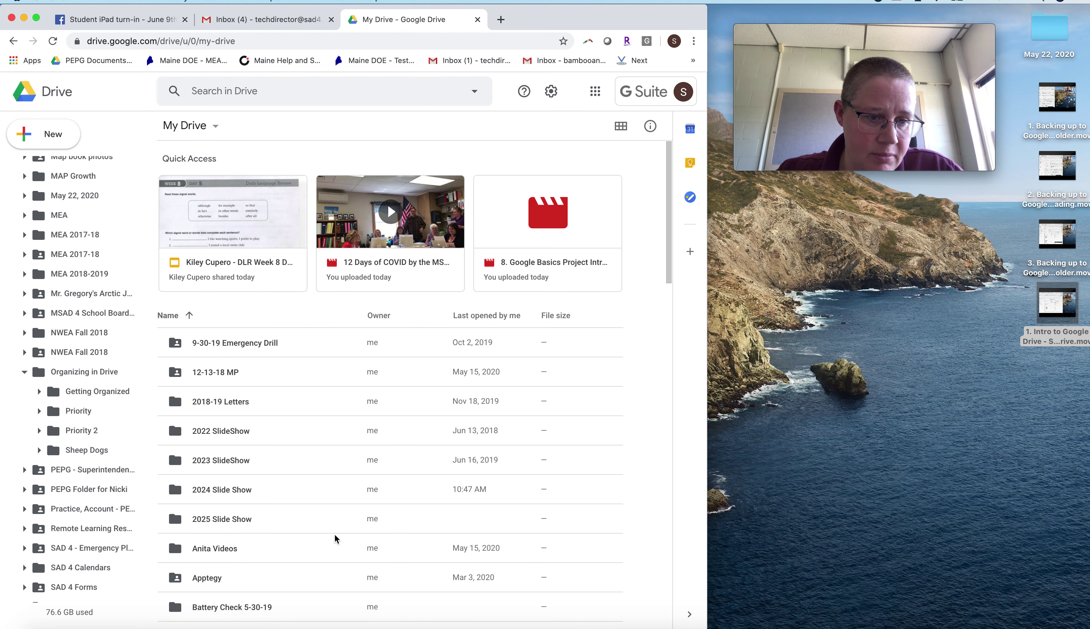
Open the FALL 2018 NWEA Growth folder, go back, and look through the remaining folders in My Drive.
{"action": "scroll", "coordinate": [335, 536], "scroll_direction": "down", "scroll_amount": 1}
{"action": "scroll", "coordinate": [336, 537], "scroll_direction": "down", "scroll_amount": 7}
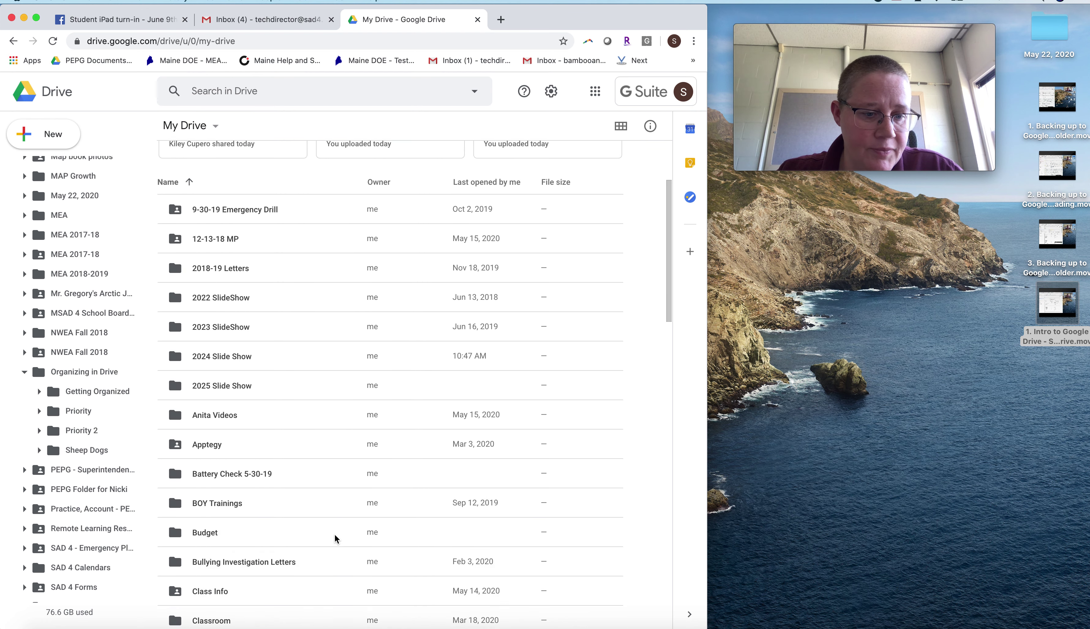
{"action": "scroll", "coordinate": [334, 537], "scroll_direction": "down", "scroll_amount": 12}
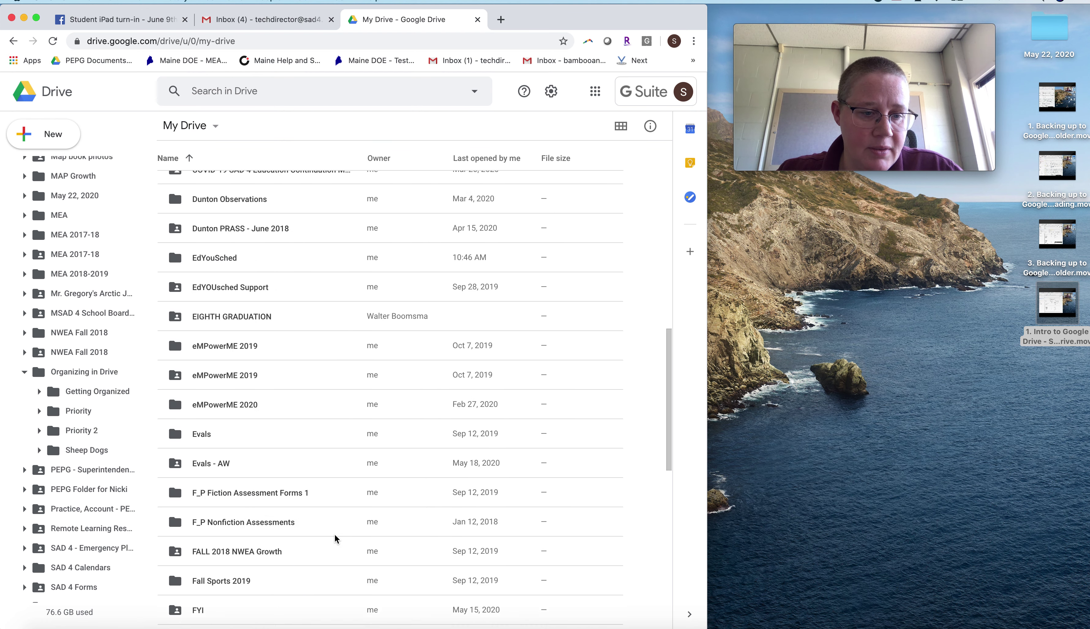
{"action": "scroll", "coordinate": [334, 535], "scroll_direction": "down", "scroll_amount": 1}
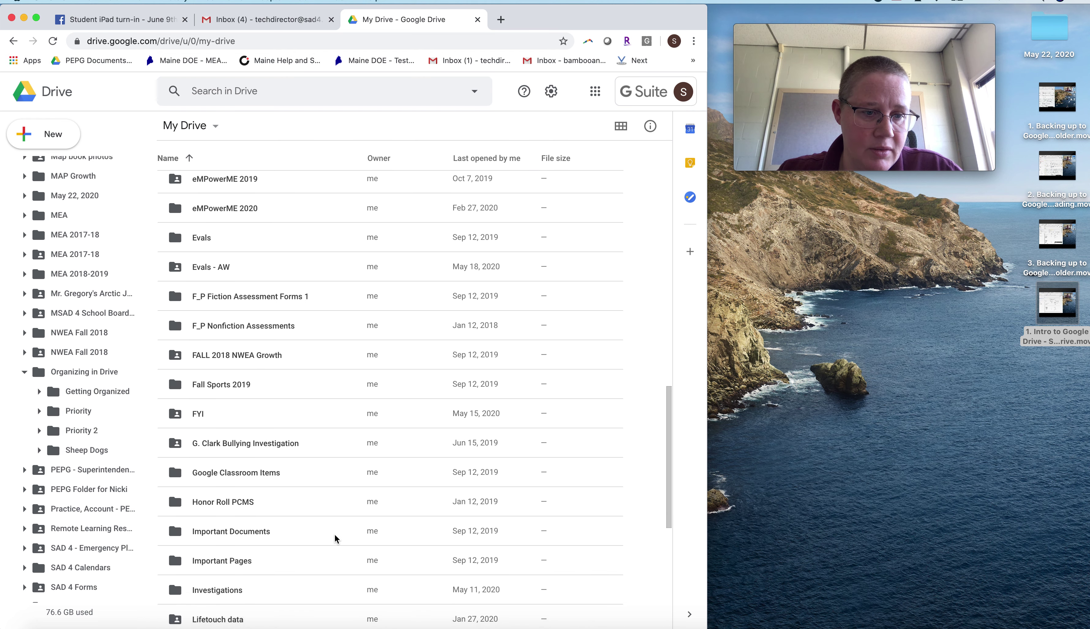
{"action": "double_click", "coordinate": [250, 356]}
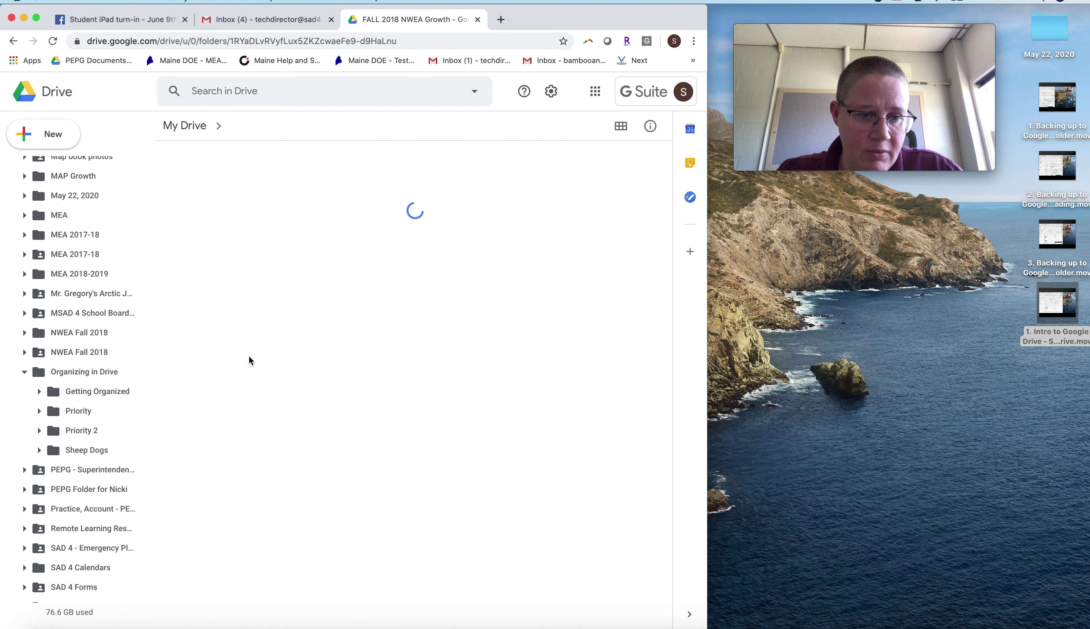
{"action": "left_click", "coordinate": [14, 45]}
{"action": "scroll", "coordinate": [271, 522], "scroll_direction": "down", "scroll_amount": 8}
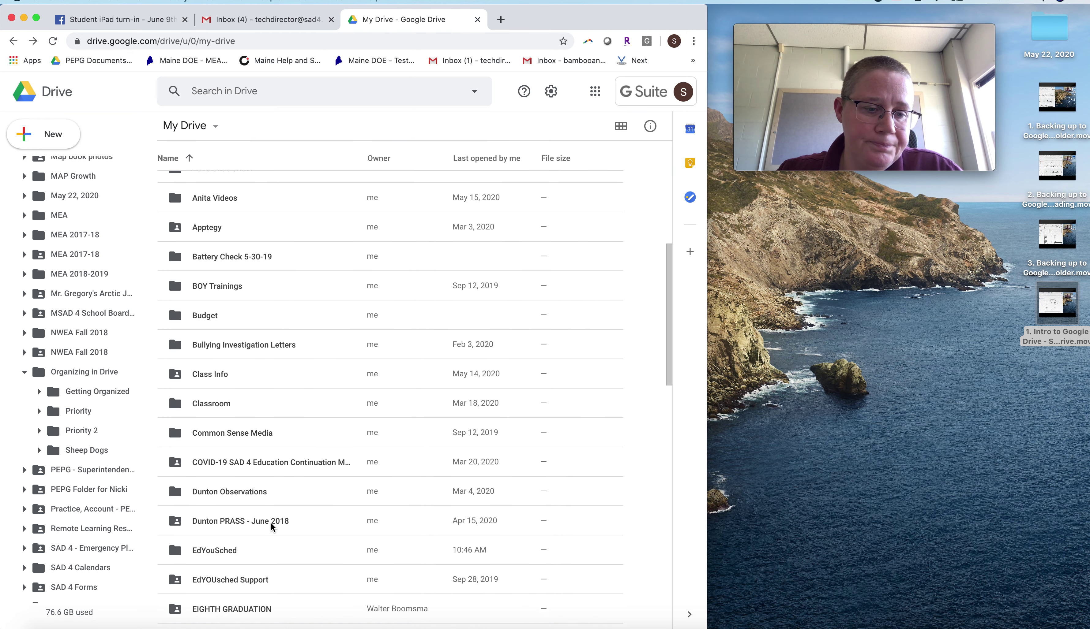
{"action": "scroll", "coordinate": [271, 522], "scroll_direction": "down", "scroll_amount": 15}
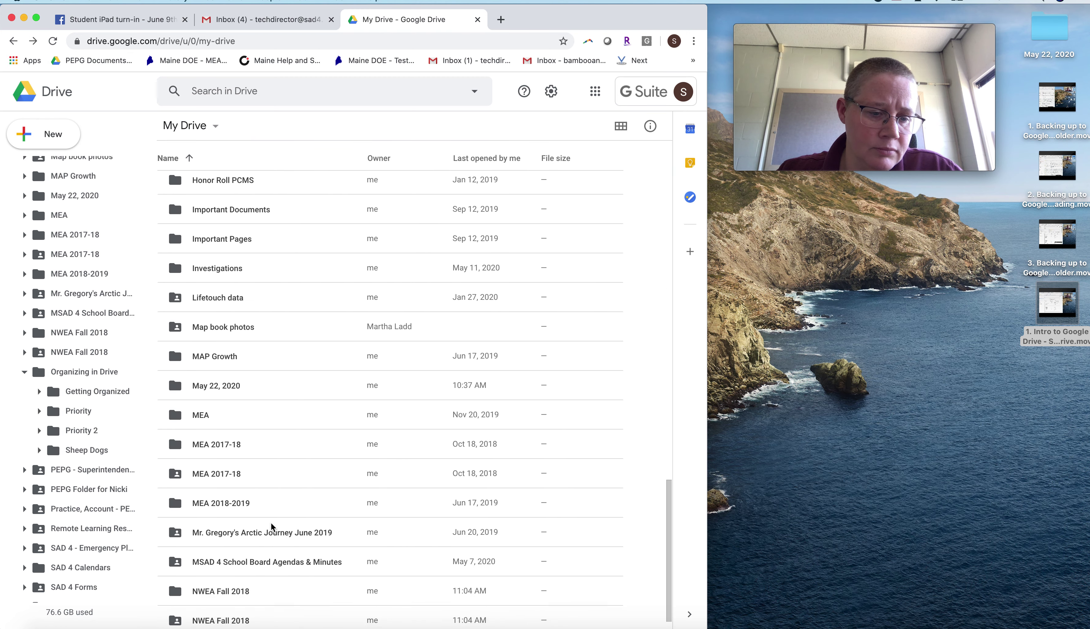
{"action": "scroll", "coordinate": [271, 522], "scroll_direction": "down", "scroll_amount": 5}
{"action": "scroll", "coordinate": [271, 523], "scroll_direction": "down", "scroll_amount": 4}
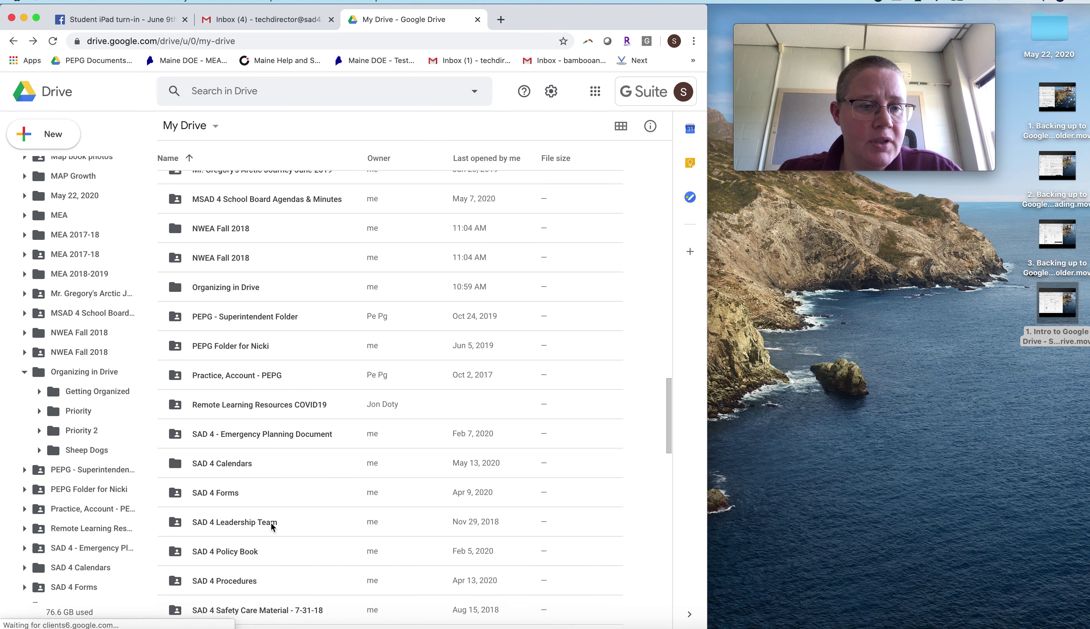
{"action": "scroll", "coordinate": [270, 523], "scroll_direction": "up", "scroll_amount": 2}
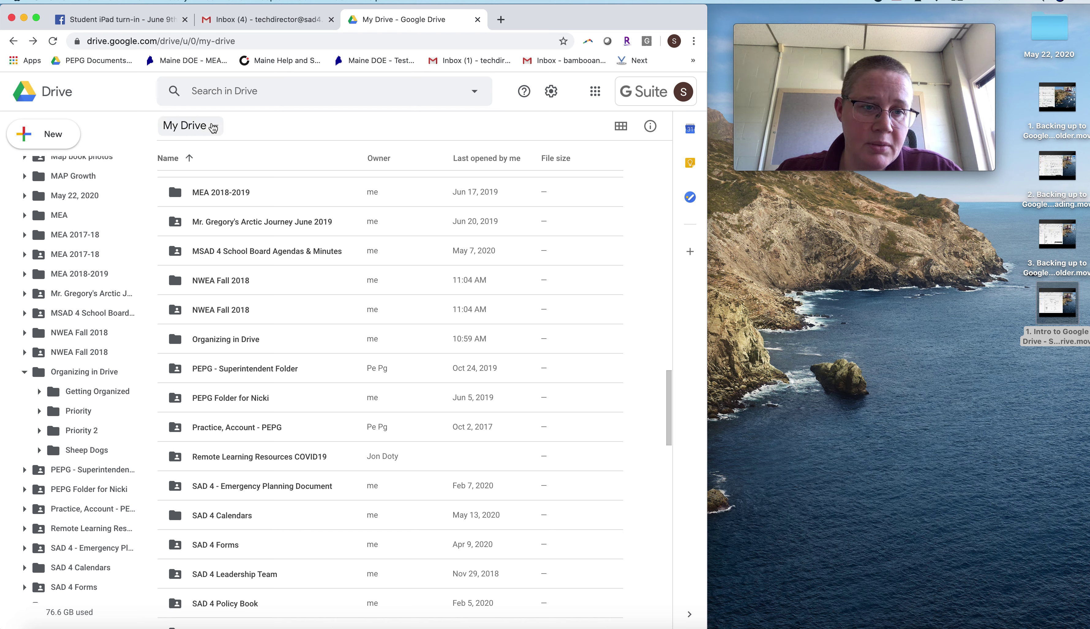
Search Drive for "Internet" and move the MSAD 04 Internet Access file from the results into the Getting Organized folder.
{"action": "left_click", "coordinate": [245, 94]}
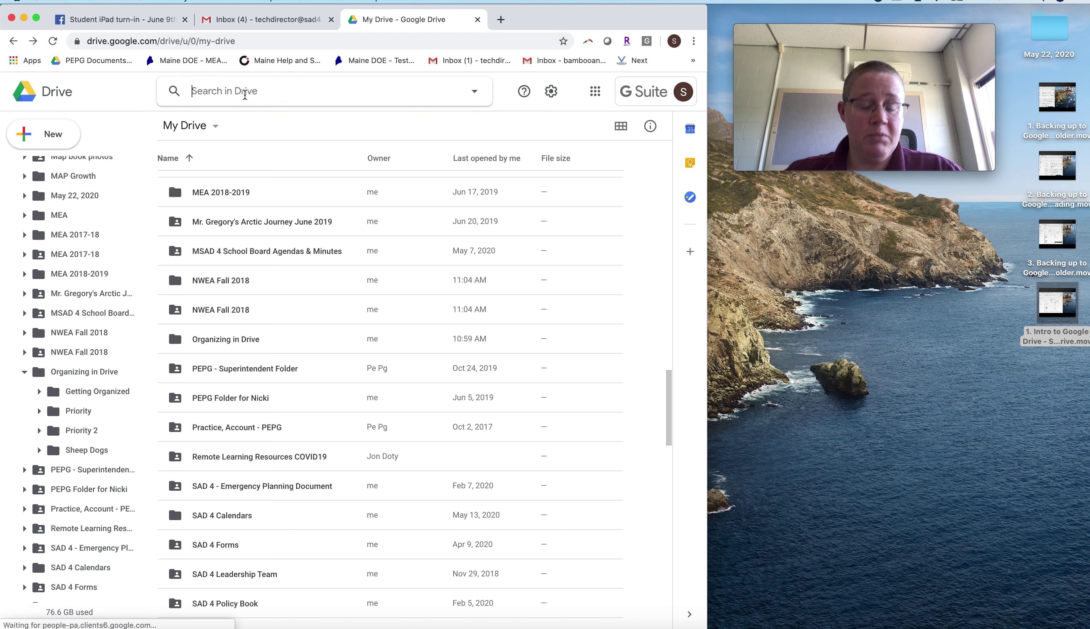
{"action": "type", "text": "Internet"}
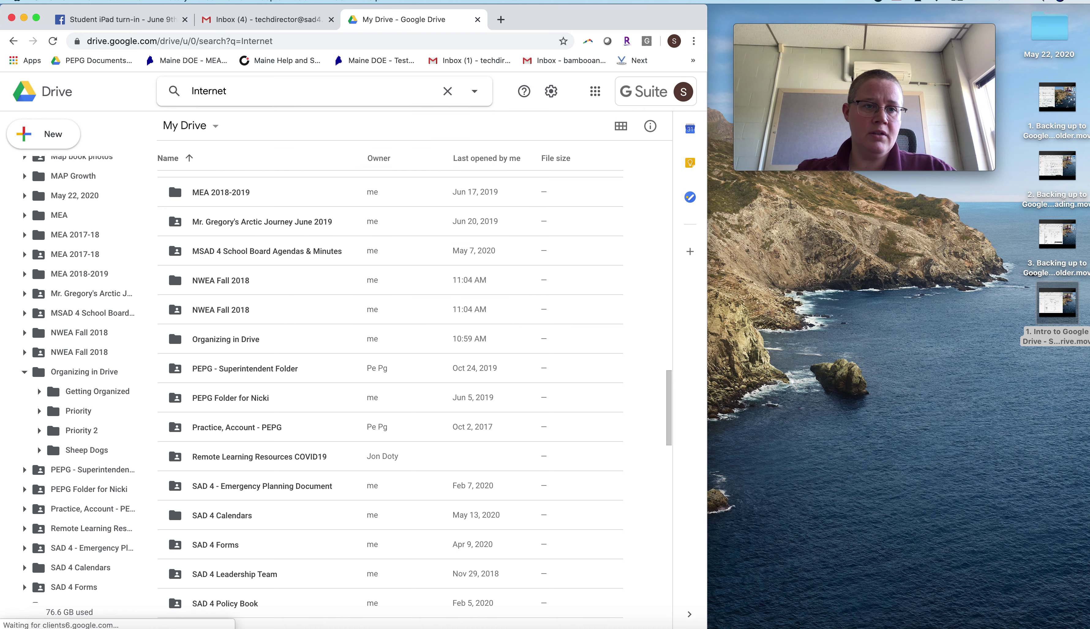
{"action": "key", "text": "Return"}
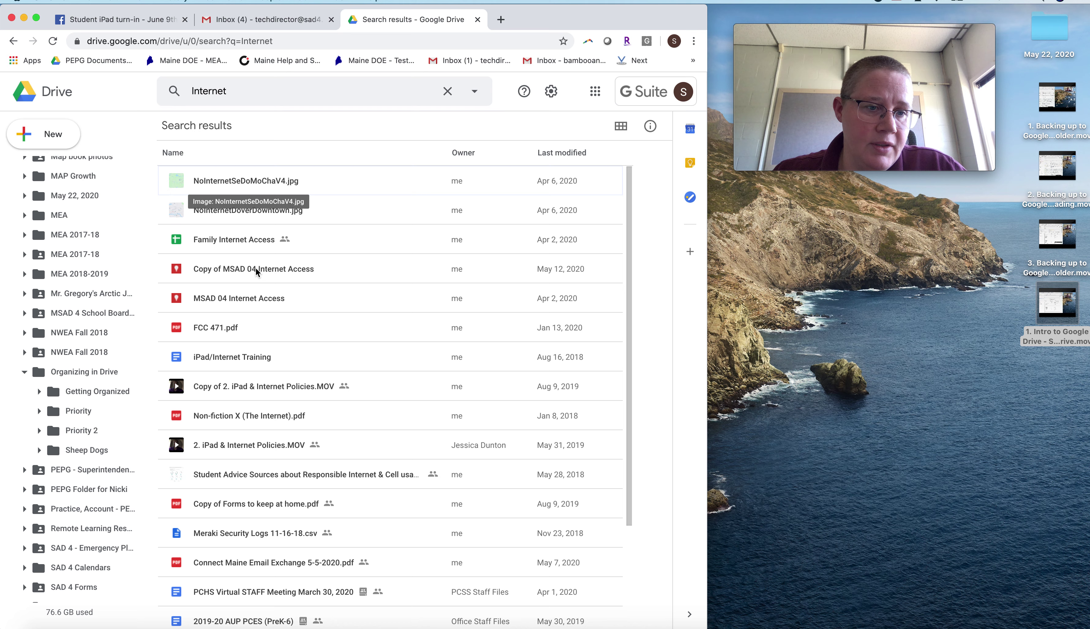
{"action": "left_click", "coordinate": [217, 298]}
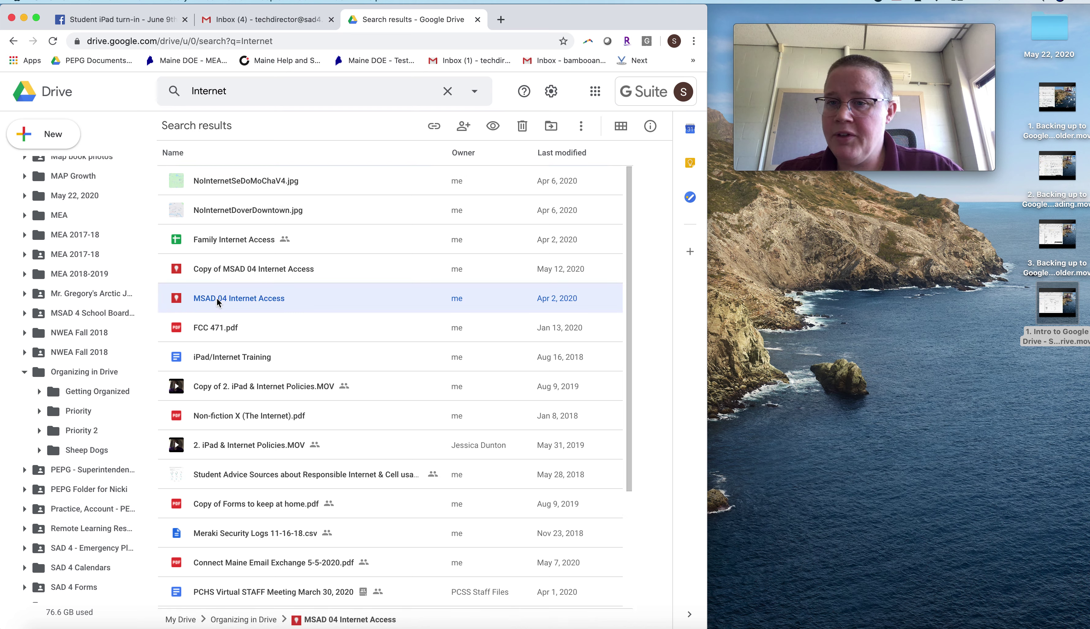
{"action": "scroll", "coordinate": [96, 441], "scroll_direction": "down", "scroll_amount": 5}
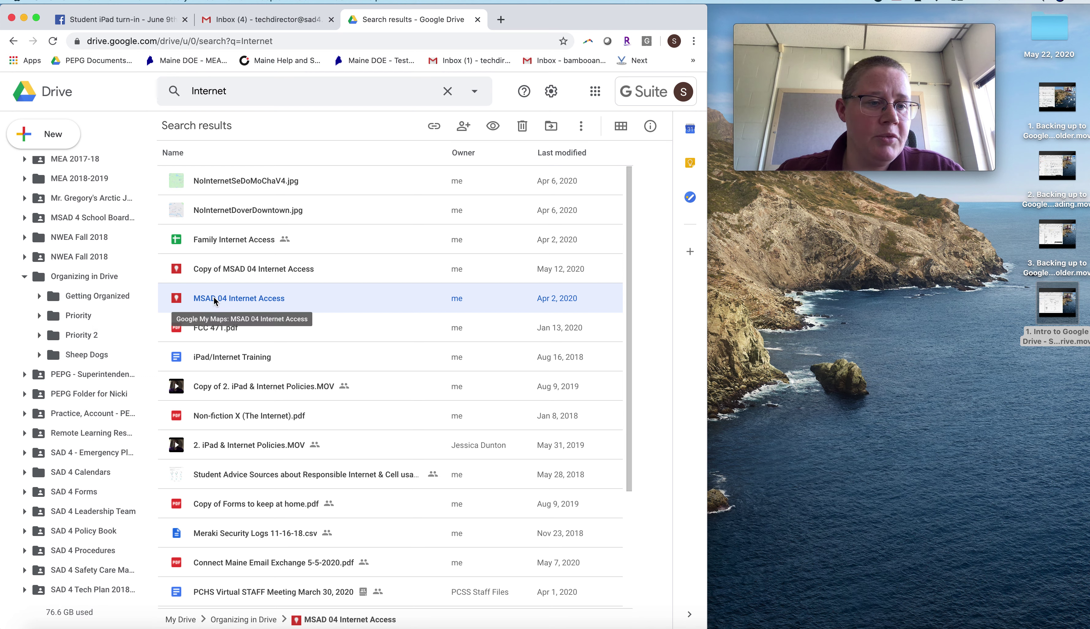
{"action": "left_click_drag", "start_coordinate": [214, 298], "coordinate": [107, 298]}
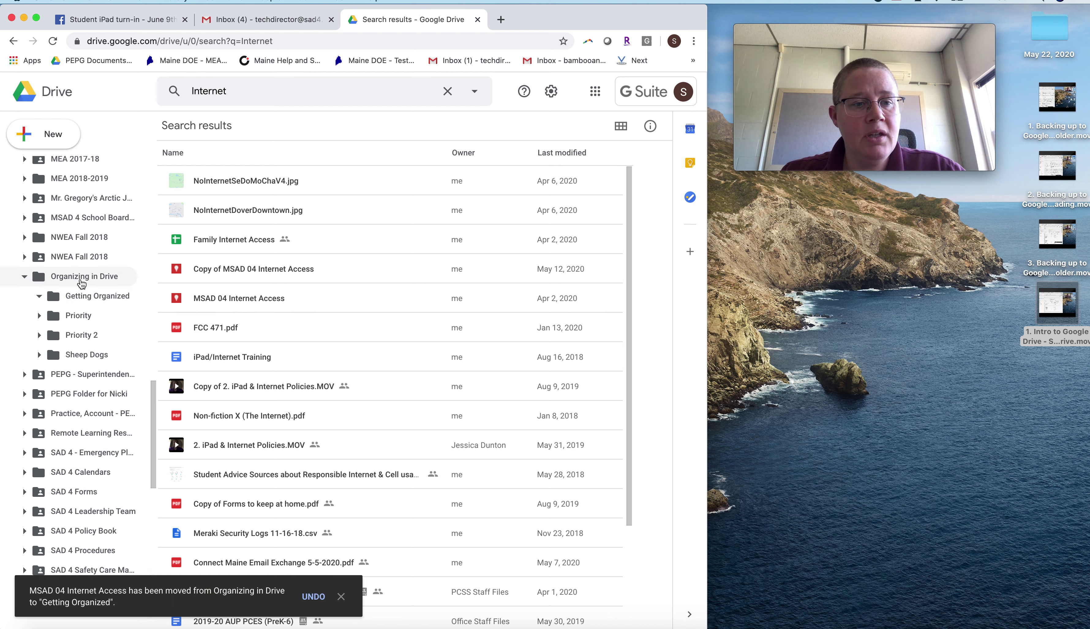
Open the Getting Organized folder and move the MSAD 04 Internet Access file back to the Organizing in Drive folder.
{"action": "left_click", "coordinate": [87, 303]}
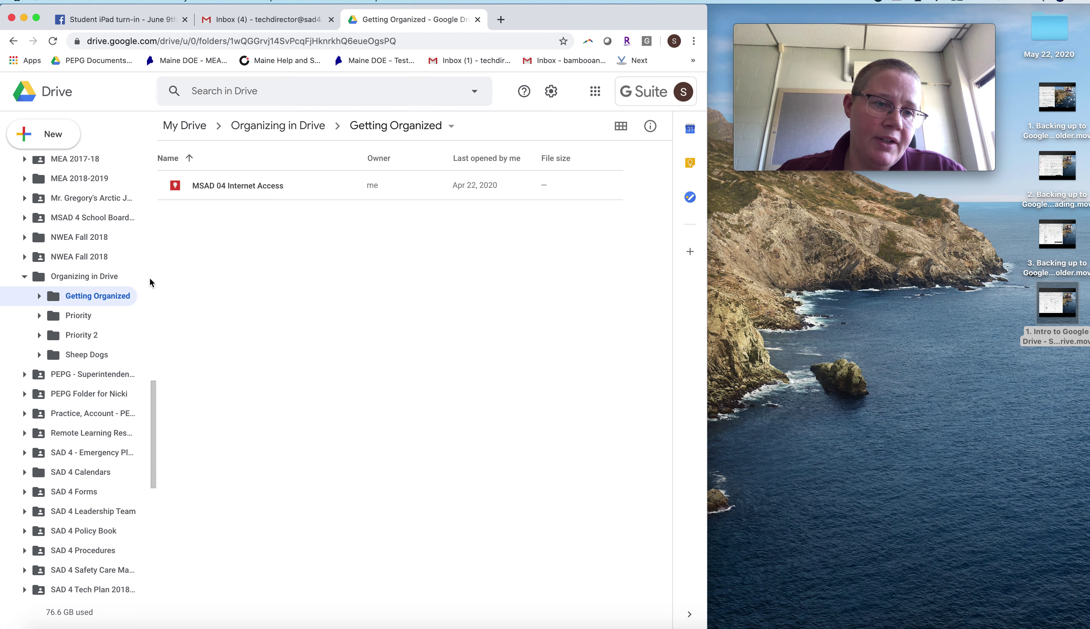
{"action": "left_click", "coordinate": [235, 188]}
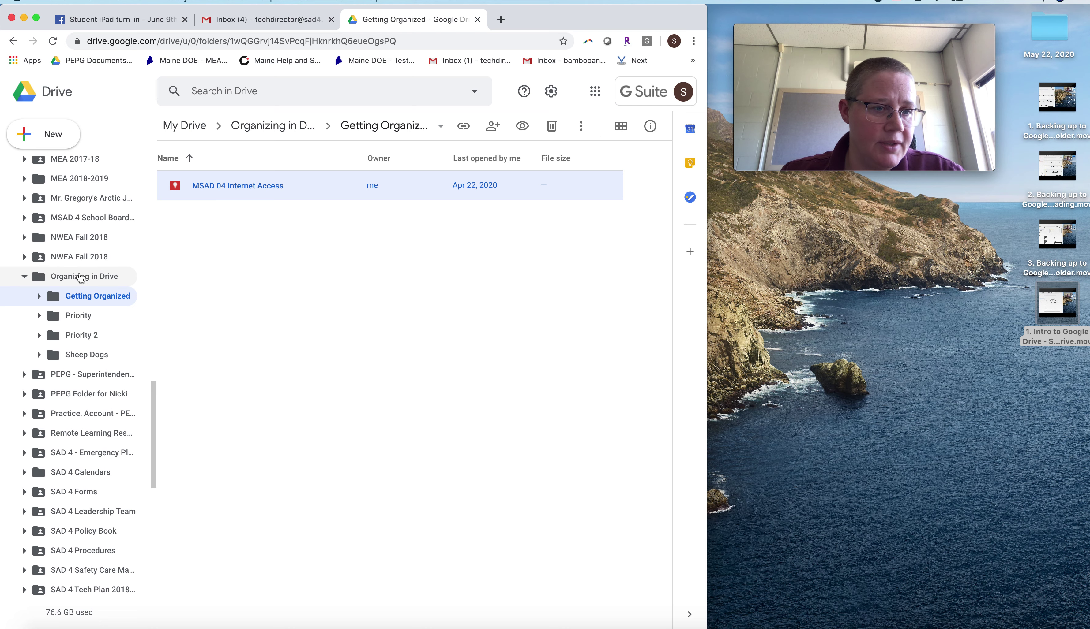
{"action": "left_click_drag", "start_coordinate": [194, 184], "coordinate": [96, 280]}
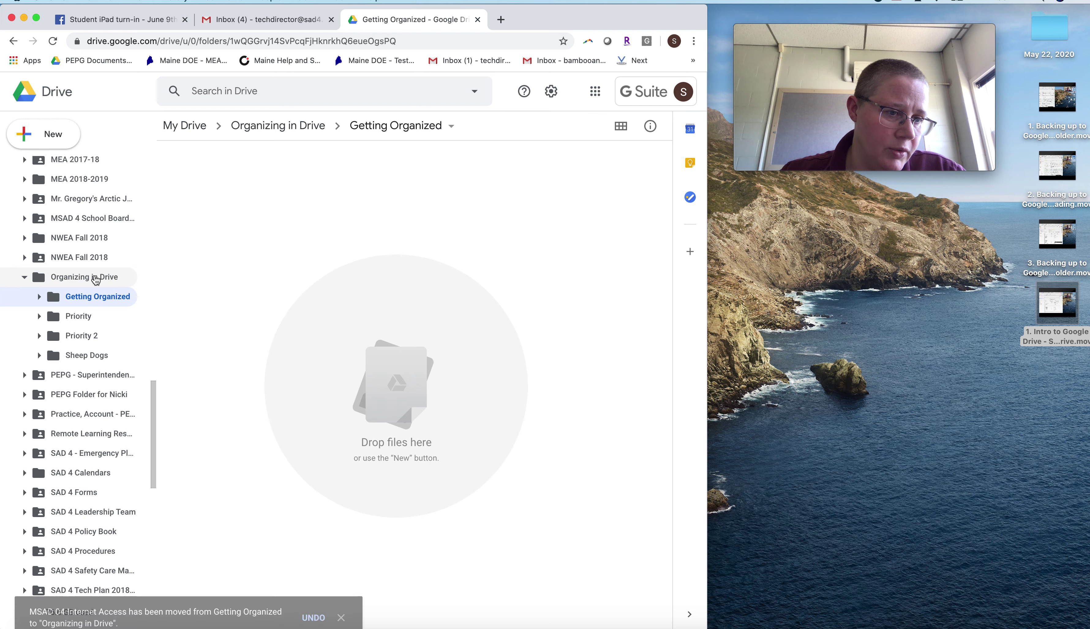
Open the Organizing in Drive folder and move its MSAD 04 Internet Access file into the Sheep Dogs subfolder.
{"action": "left_click", "coordinate": [284, 126]}
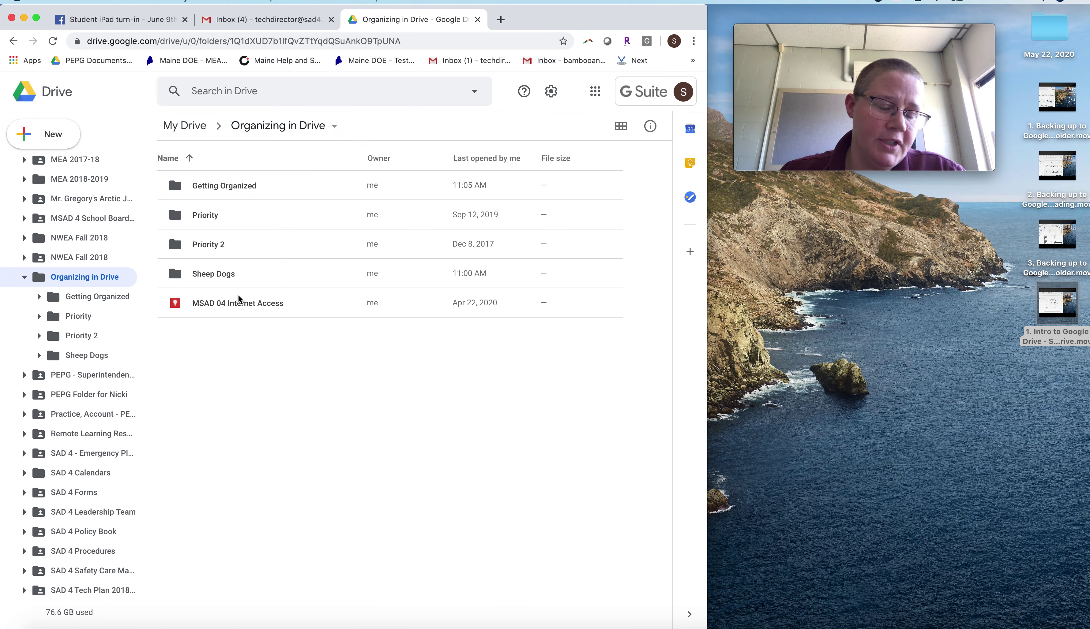
{"action": "left_click", "coordinate": [212, 305]}
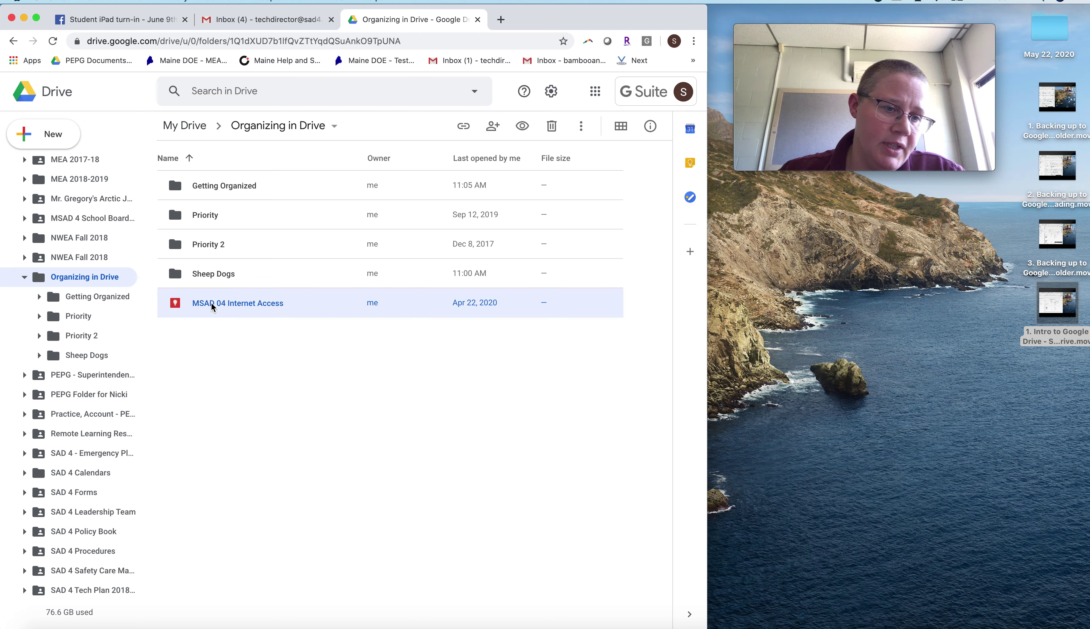
{"action": "left_click_drag", "start_coordinate": [211, 302], "coordinate": [213, 276]}
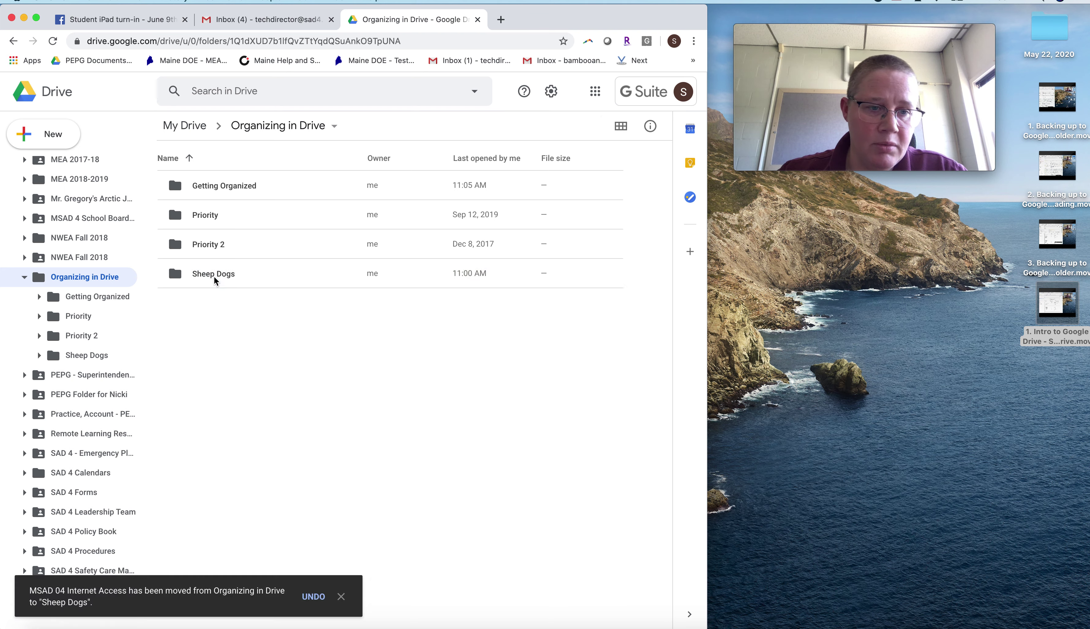
Open the Sheep Dogs folder and move the MSAD 04 Internet Access file out of it to My Drive.
{"action": "double_click", "coordinate": [214, 276]}
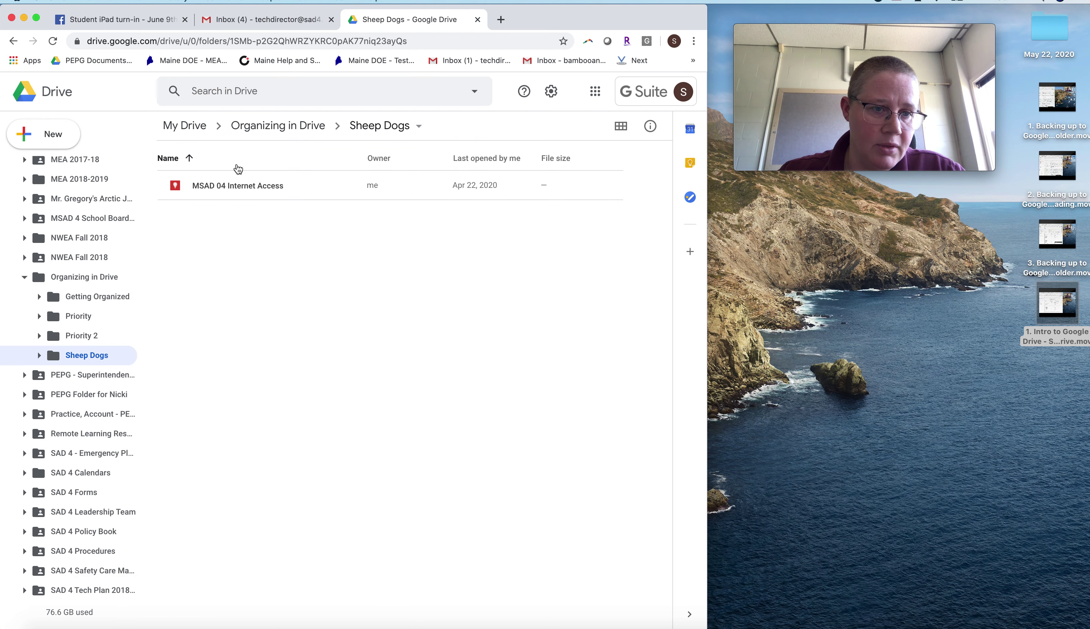
{"action": "left_click", "coordinate": [250, 186]}
{"action": "left_click_drag", "start_coordinate": [230, 187], "coordinate": [174, 127]}
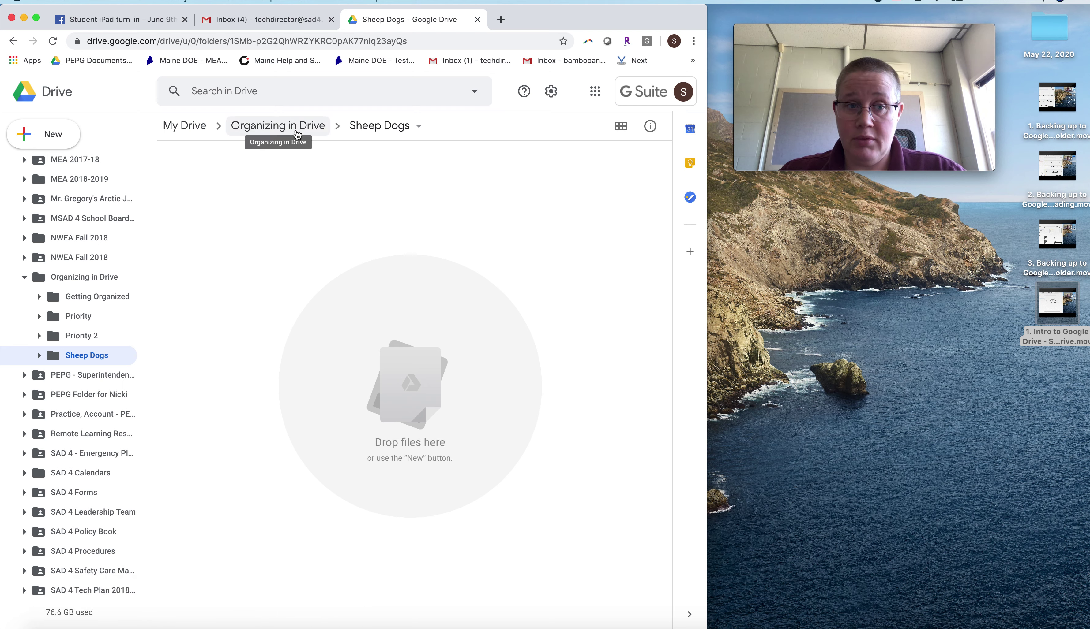
Start a new Drive search and show its suggested searches, people and file types.
{"action": "left_click", "coordinate": [264, 92]}
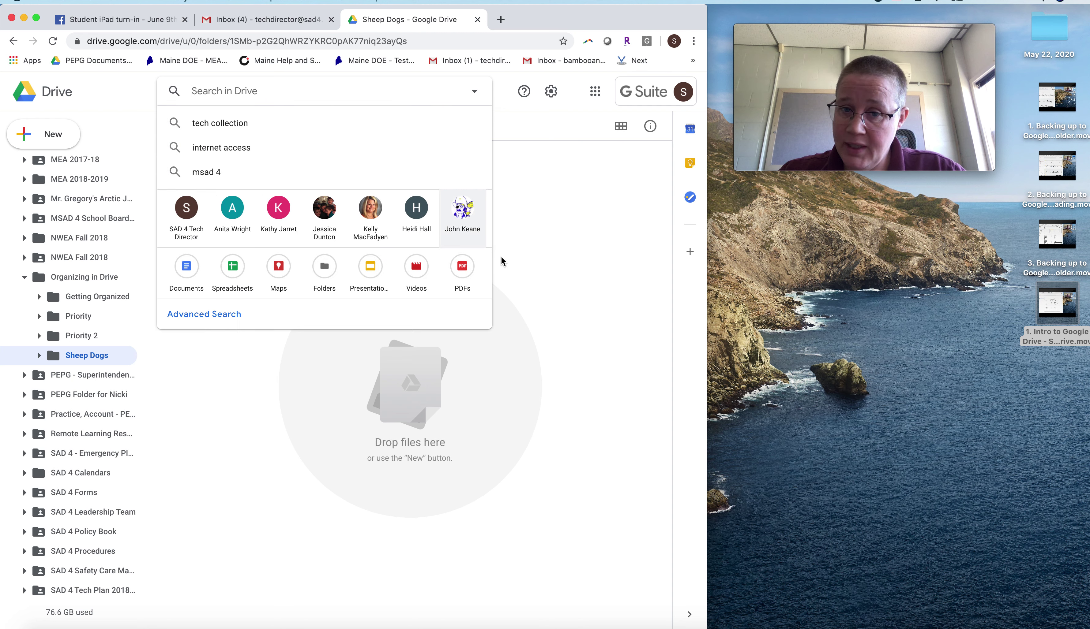